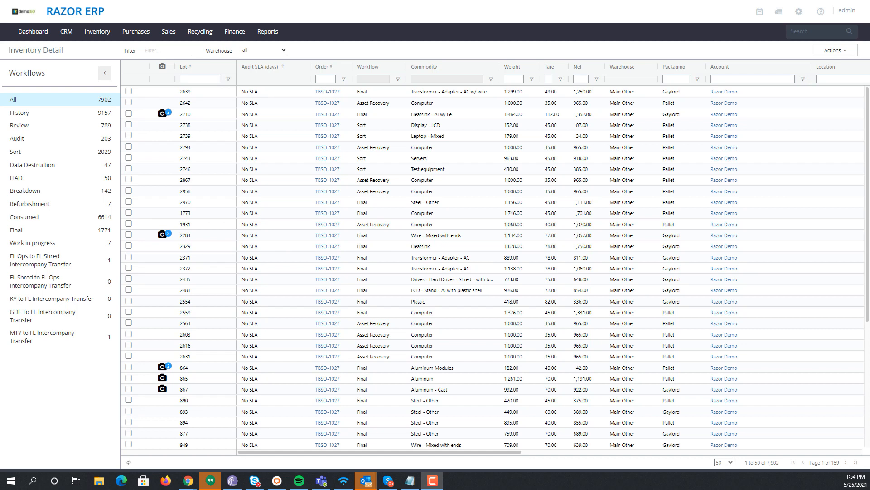
Open the CRM accounts list, filter it by name 'rzr' and select RZR-DEMO COMPANY.
{"action": "mouse_move", "coordinate": [74, 35]}
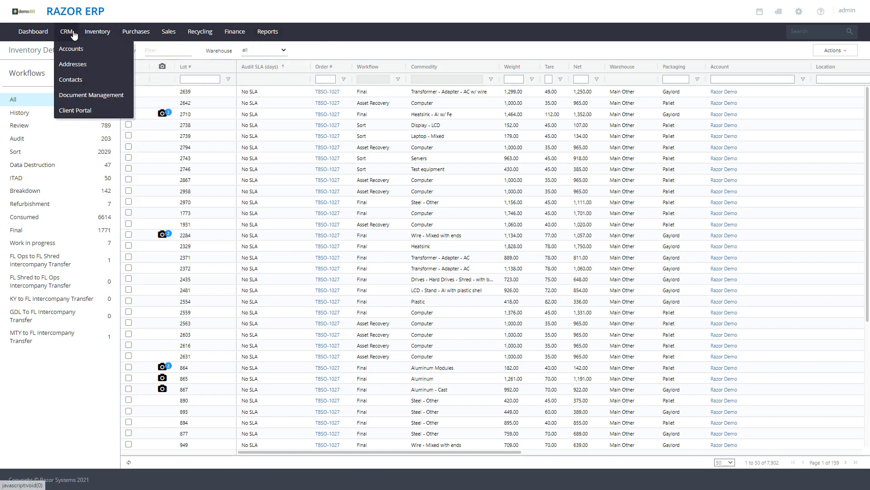
{"action": "left_click", "coordinate": [71, 49]}
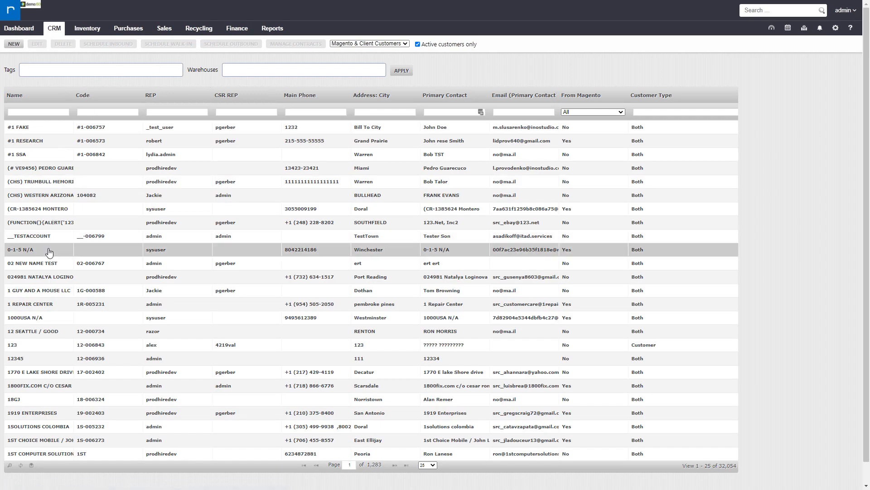
{"action": "left_click", "coordinate": [40, 112]}
{"action": "type", "text": "rzr"}
{"action": "left_click", "coordinate": [39, 144]}
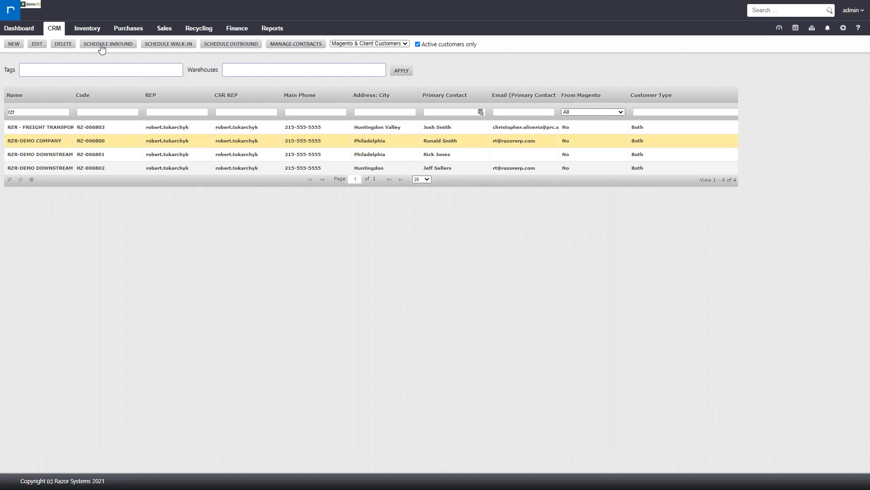
{"action": "left_click", "coordinate": [192, 33]}
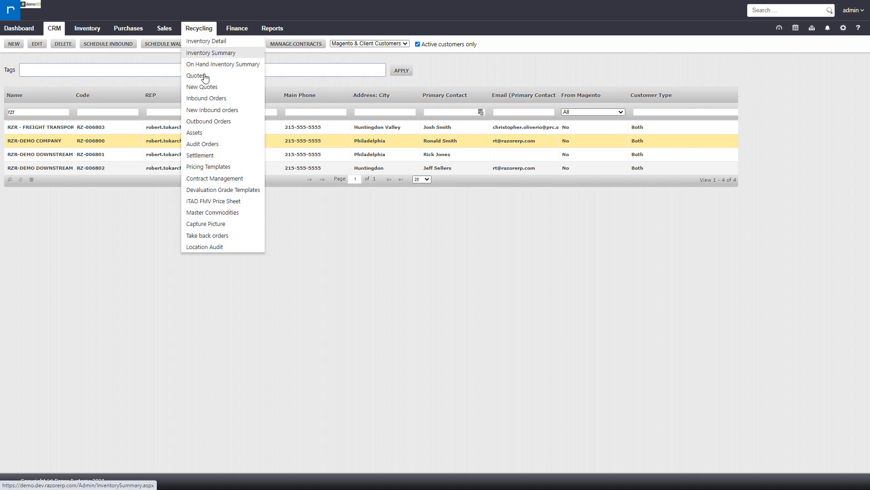
{"action": "left_click", "coordinate": [214, 101]}
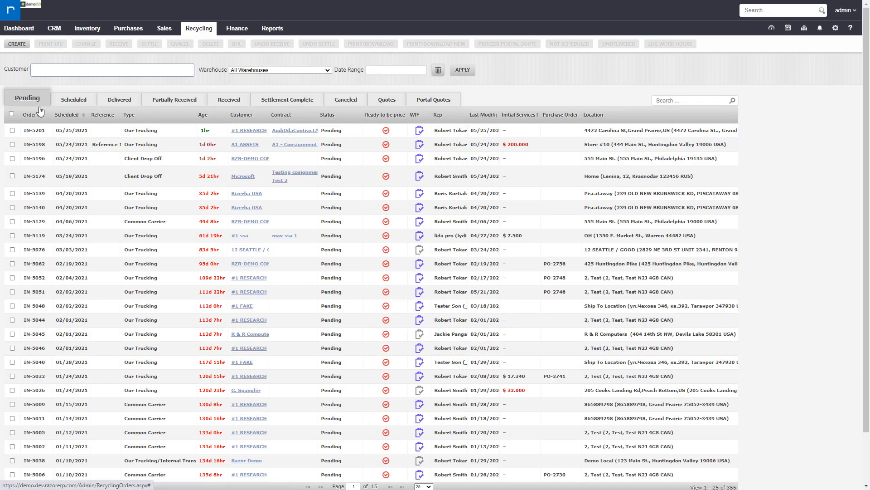
{"action": "left_click", "coordinate": [24, 46]}
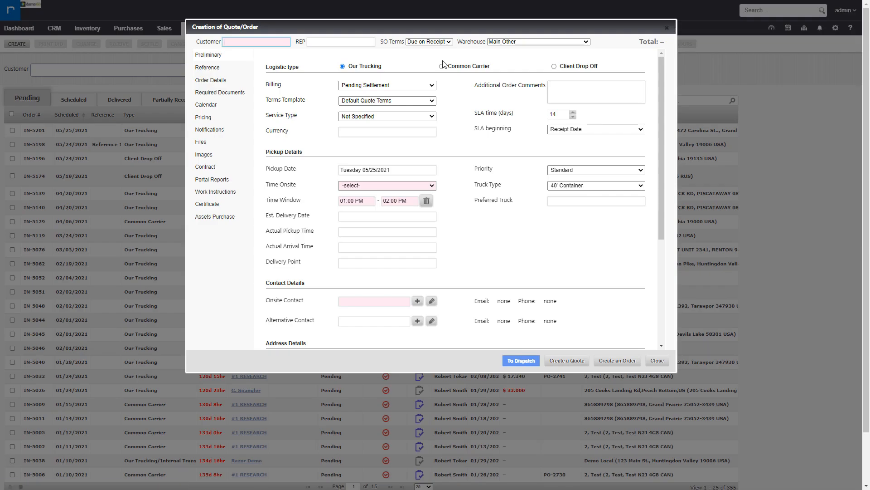
{"action": "left_click", "coordinate": [666, 28]}
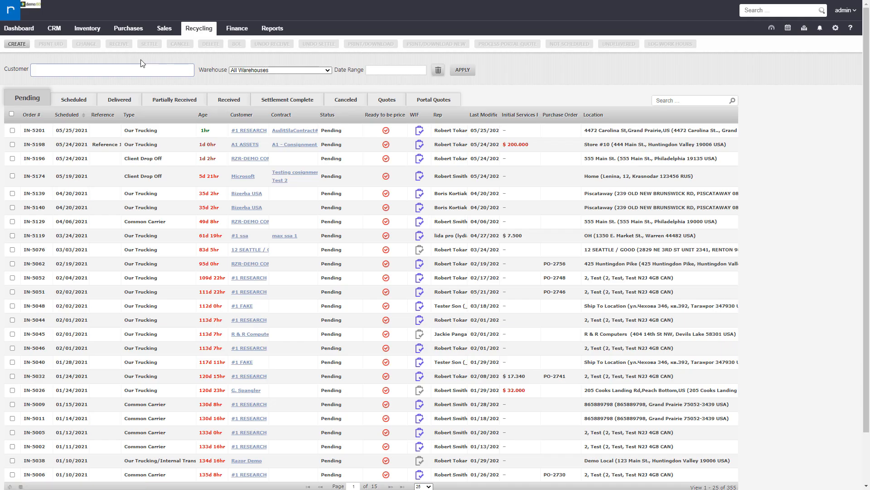
Return to the CRM accounts, filter by 'rzr' and schedule an inbound order for RZR-DEMO COMPANY.
{"action": "left_click", "coordinate": [60, 40]}
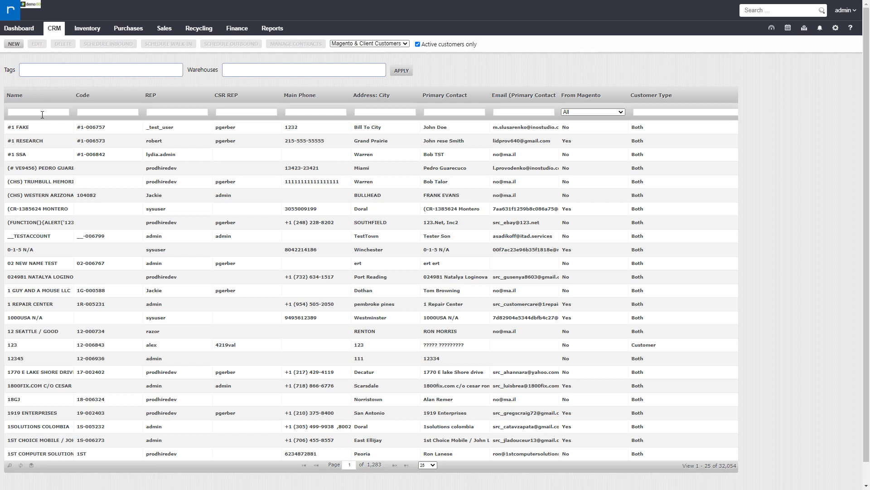
{"action": "left_click", "coordinate": [43, 112]}
{"action": "type", "text": "rzr"}
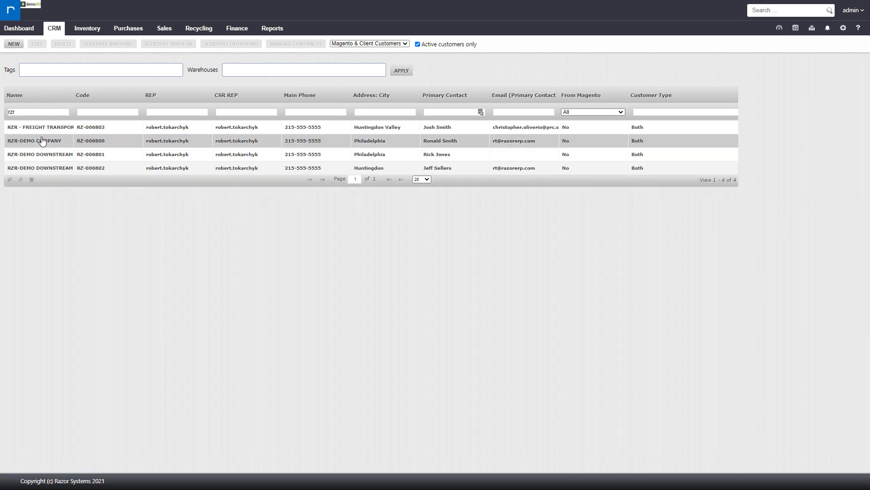
{"action": "left_click", "coordinate": [41, 140]}
{"action": "left_click", "coordinate": [96, 44]}
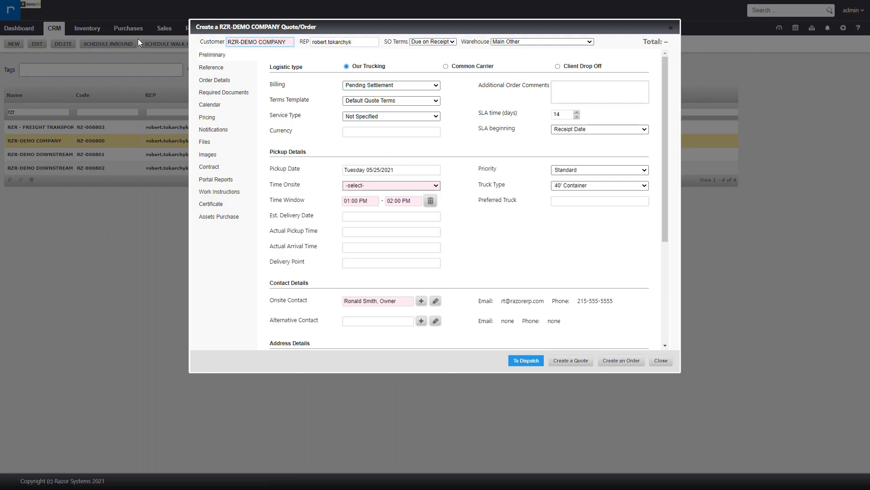
{"action": "left_click_drag", "start_coordinate": [370, 28], "coordinate": [370, 37]}
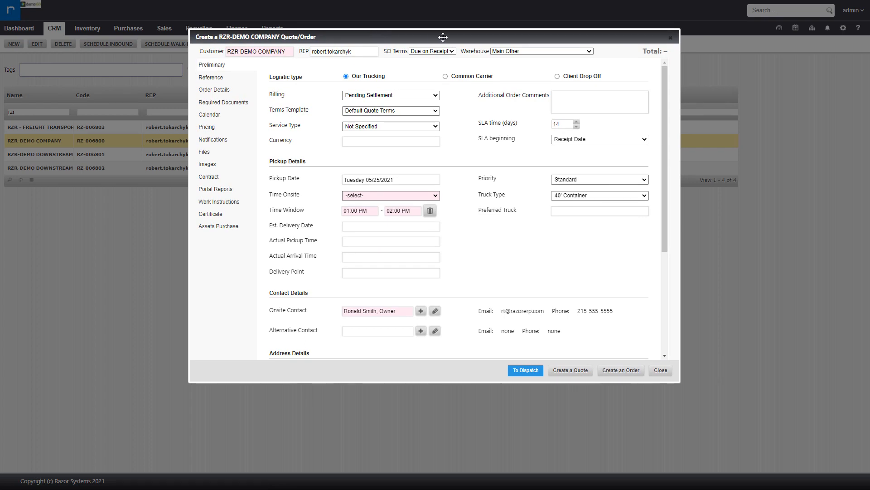
{"action": "left_click_drag", "start_coordinate": [361, 52], "coordinate": [303, 51]}
{"action": "left_click", "coordinate": [302, 64]}
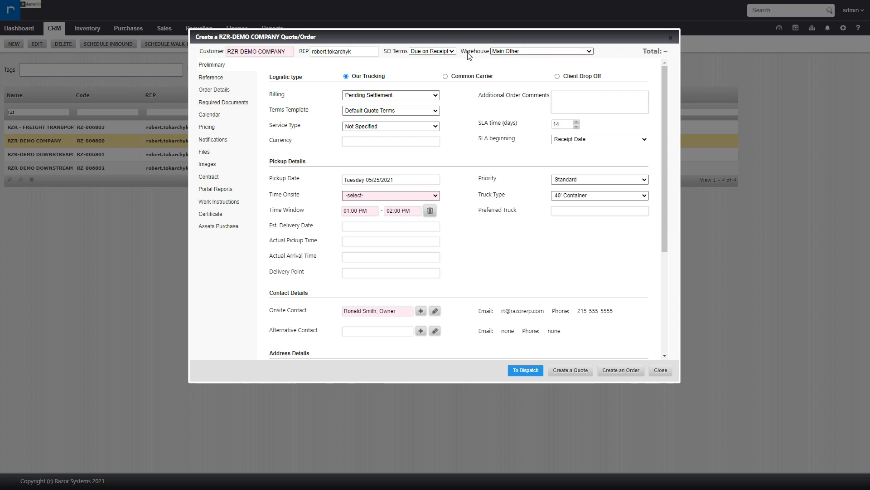
{"action": "left_click", "coordinate": [522, 51]}
{"action": "left_click", "coordinate": [520, 50]}
Review the Our Trucking, Common Carrier and Client Drop Off logistic type options, returning to Our Trucking.
{"action": "left_click_drag", "start_coordinate": [281, 78], "coordinate": [309, 80]}
{"action": "left_click", "coordinate": [376, 78]}
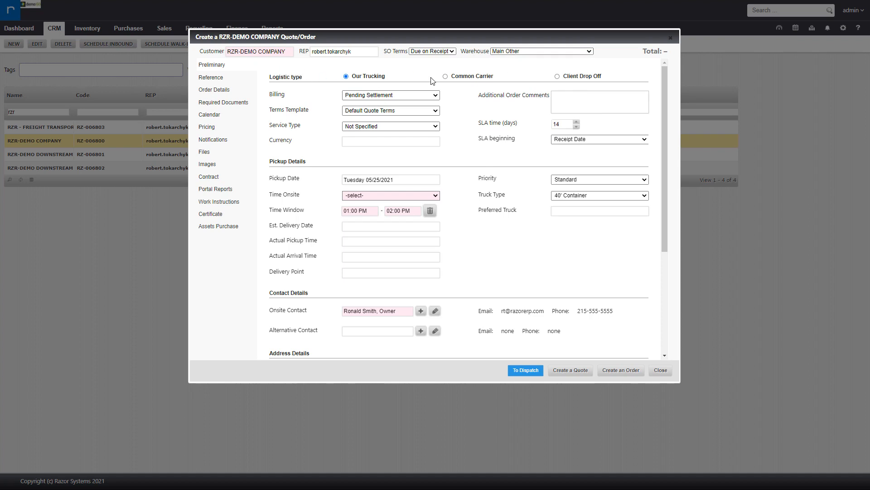
{"action": "left_click", "coordinate": [476, 78]}
{"action": "left_click", "coordinate": [574, 78]}
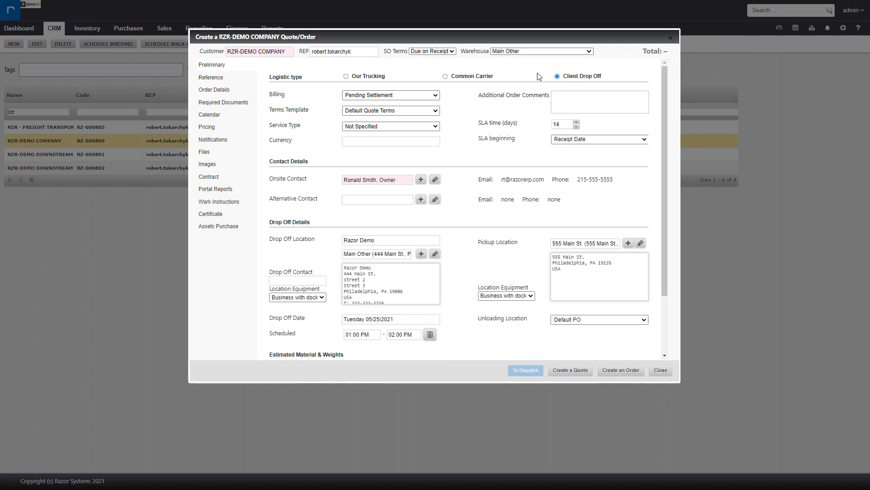
{"action": "left_click", "coordinate": [368, 78]}
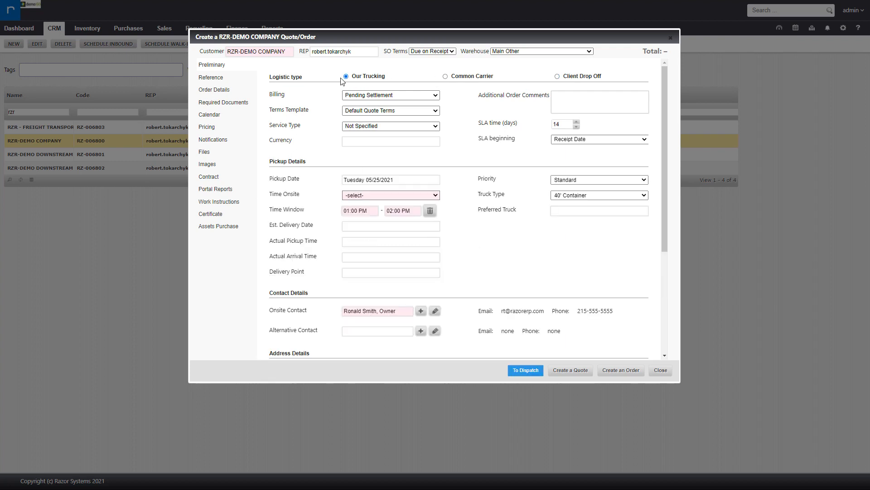
{"action": "left_click", "coordinate": [469, 77]}
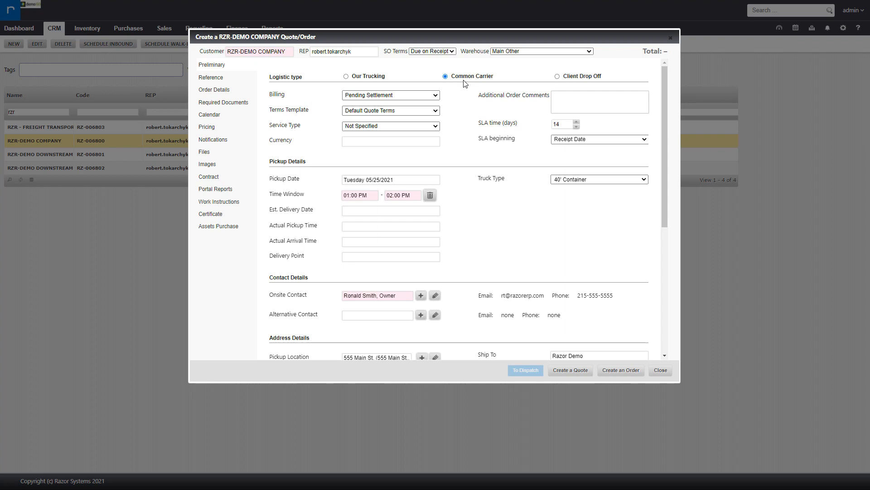
{"action": "left_click", "coordinate": [588, 76]}
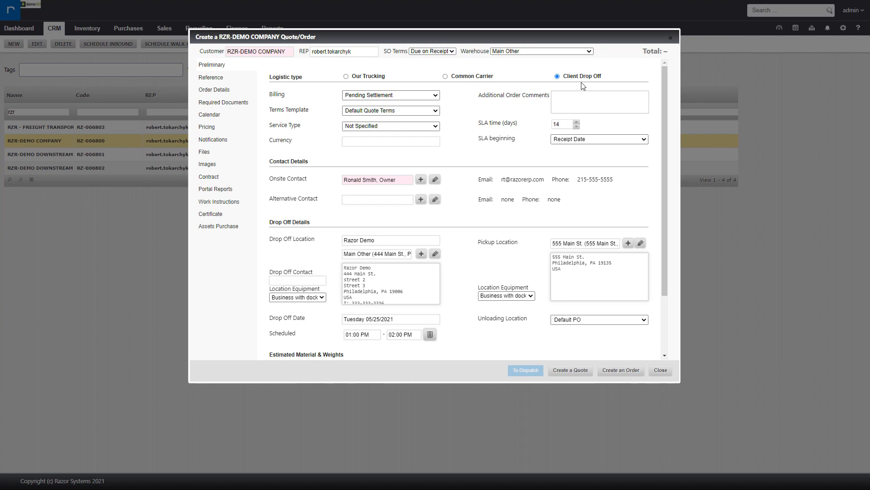
{"action": "left_click", "coordinate": [366, 77]}
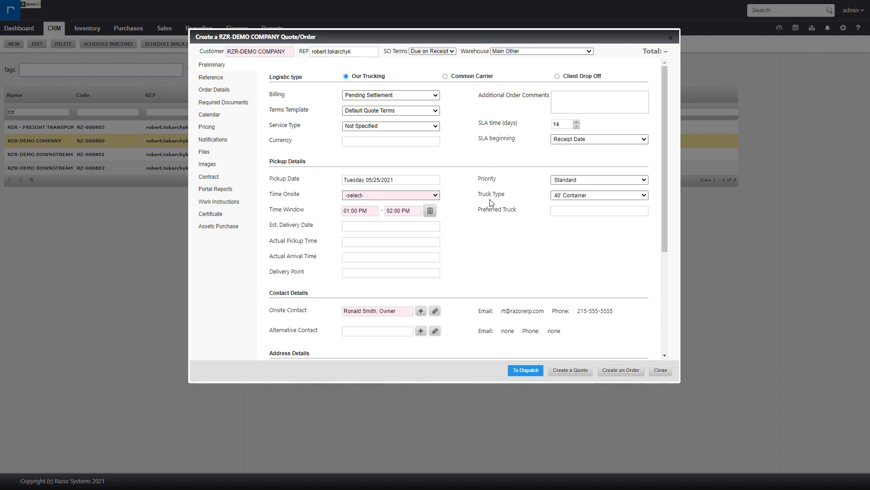
Review the Billing options and keep Pending Settlement as the billing type.
{"action": "left_click_drag", "start_coordinate": [271, 95], "coordinate": [282, 95]}
{"action": "left_click", "coordinate": [356, 96]}
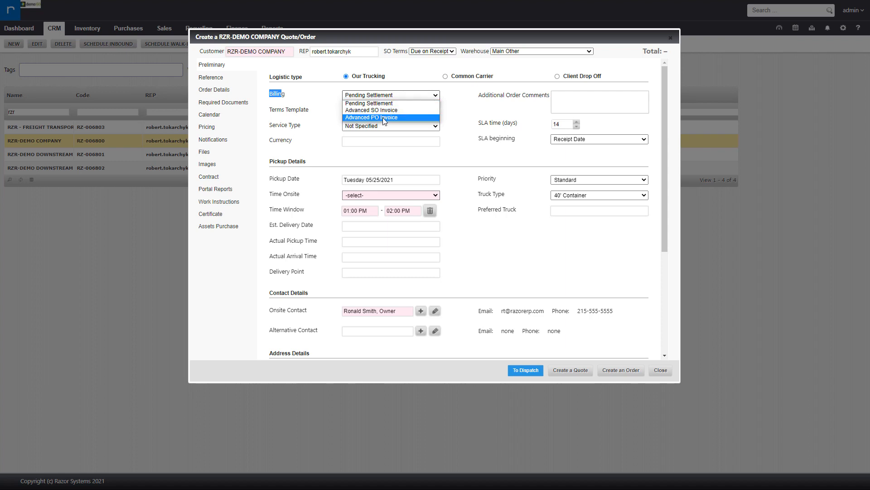
{"action": "left_click", "coordinate": [388, 104]}
{"action": "left_click", "coordinate": [481, 98]}
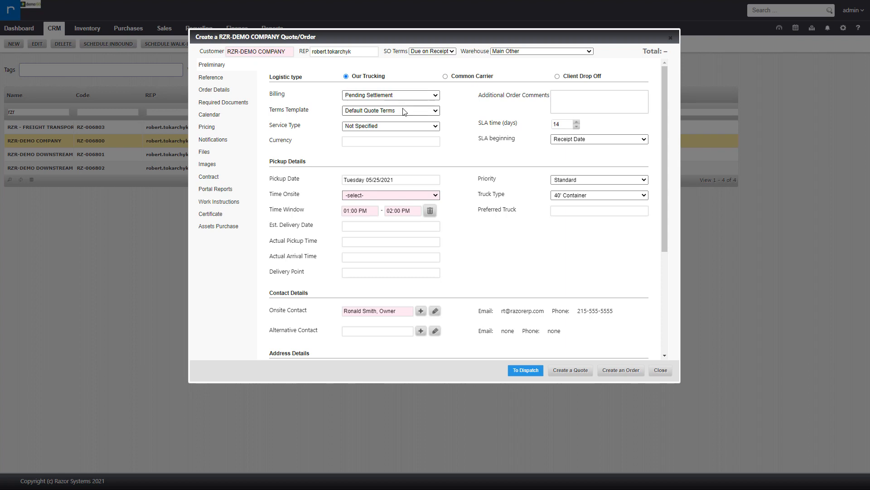
{"action": "left_click", "coordinate": [385, 97]}
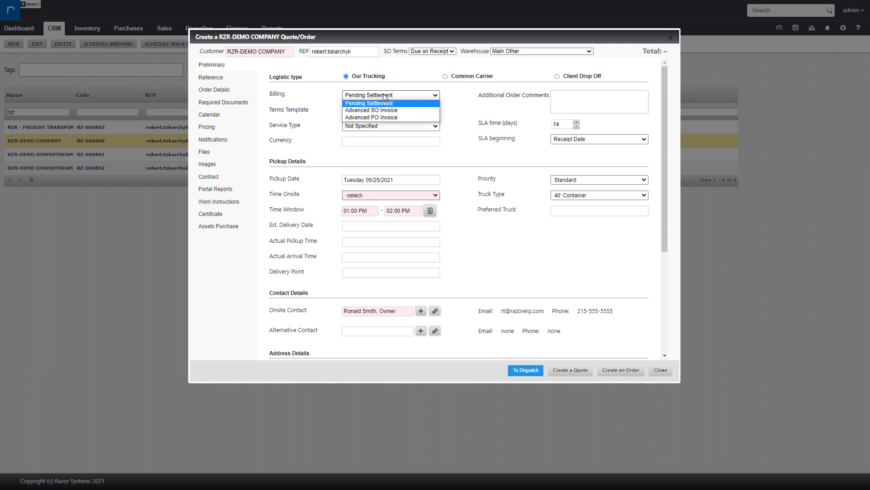
{"action": "left_click", "coordinate": [385, 102]}
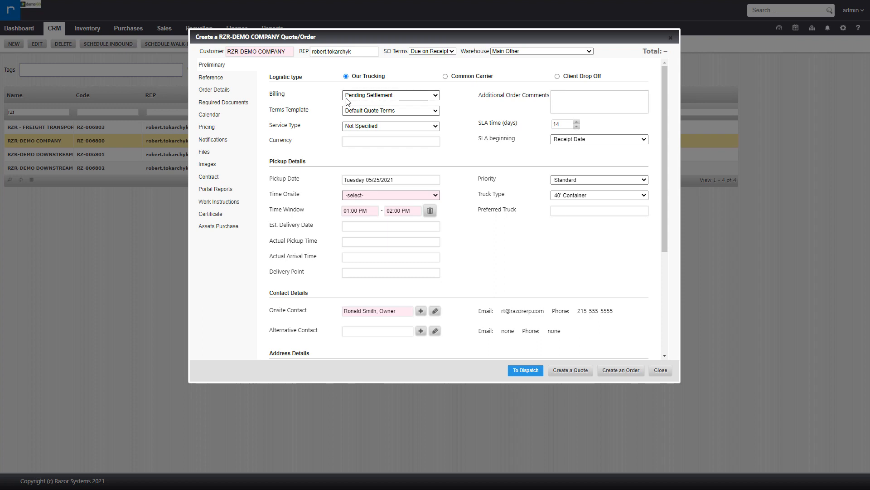
{"action": "left_click", "coordinate": [402, 96]}
{"action": "left_click", "coordinate": [402, 96]}
Paste 'Additional Order Comments' into the Additional Order Comments box.
{"action": "left_click_drag", "start_coordinate": [479, 95], "coordinate": [550, 100]}
{"action": "key", "text": "ctrl+c"}
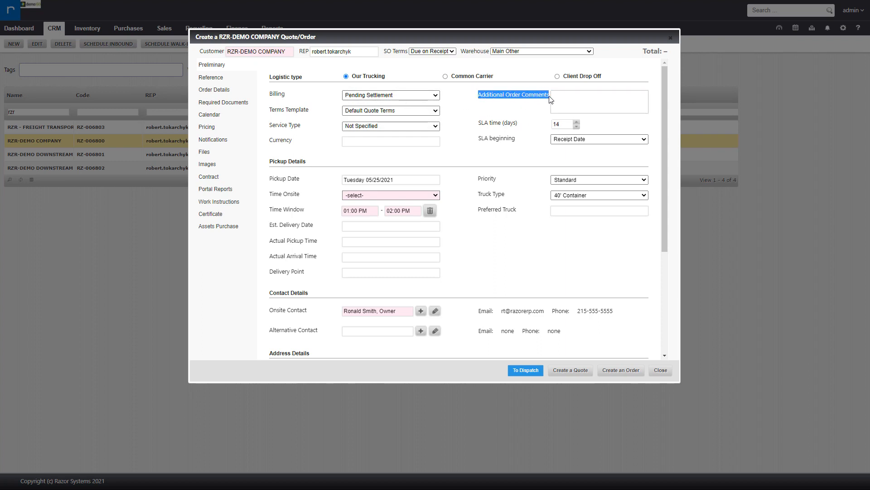
{"action": "left_click", "coordinate": [583, 100]}
{"action": "key", "text": "ctrl+v"}
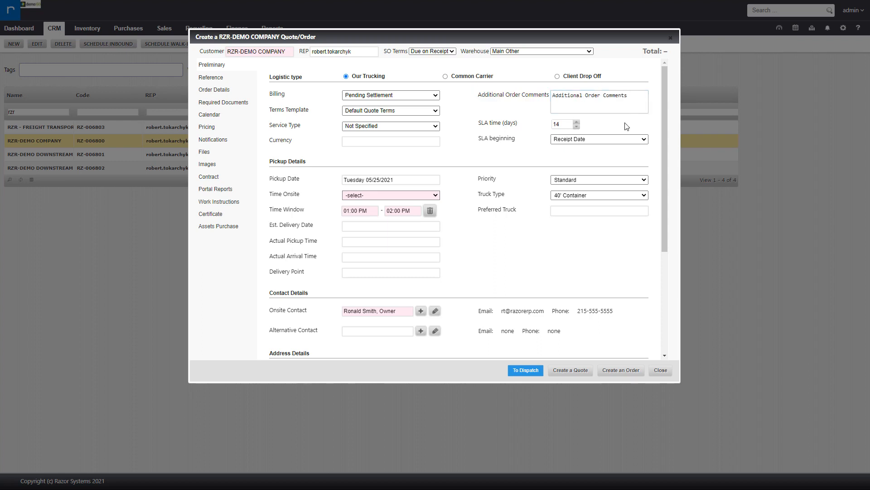
Set the Service Type to ITAD.
{"action": "left_click", "coordinate": [386, 112]}
{"action": "left_click", "coordinate": [385, 110]}
{"action": "left_click_drag", "start_coordinate": [275, 129], "coordinate": [301, 127]}
{"action": "left_click", "coordinate": [380, 126]}
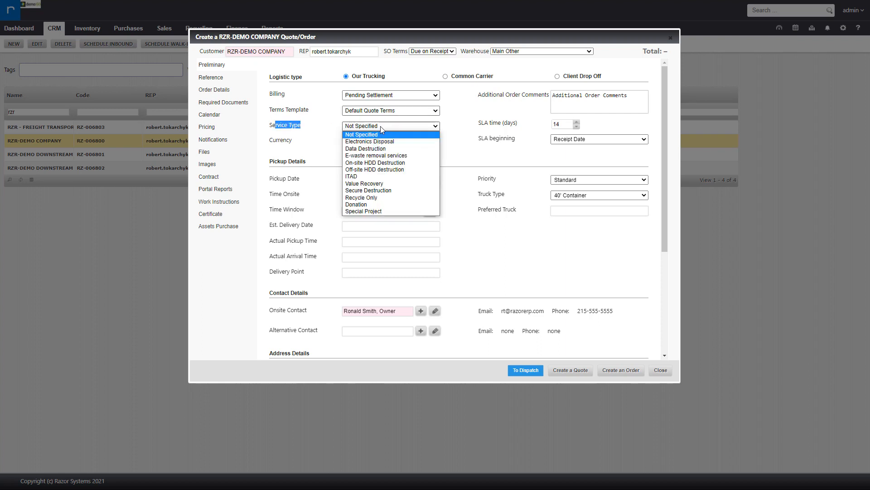
{"action": "left_click", "coordinate": [384, 177]}
Set the currency to USD - United States dollar.
{"action": "left_click", "coordinate": [471, 155]}
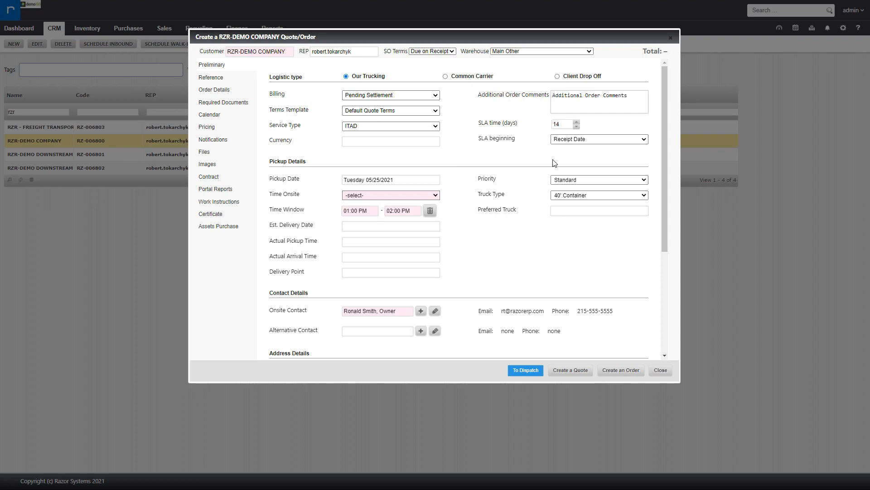
{"action": "left_click", "coordinate": [374, 138]}
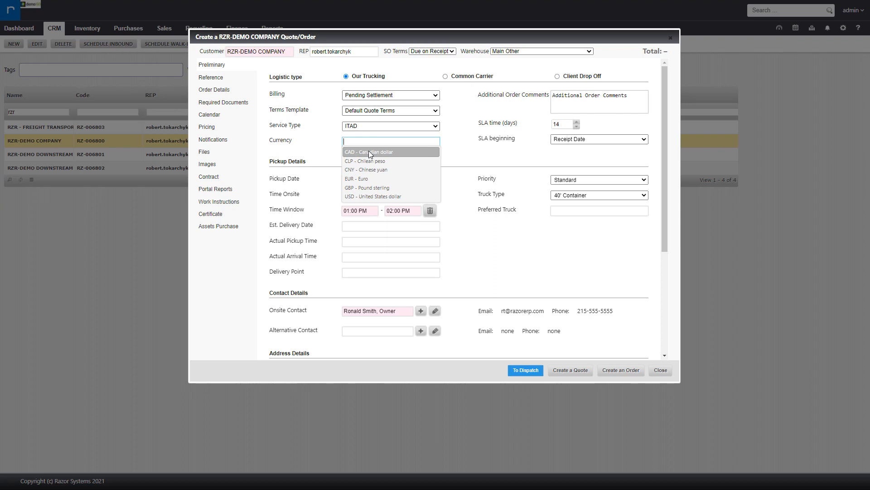
{"action": "left_click", "coordinate": [364, 197]}
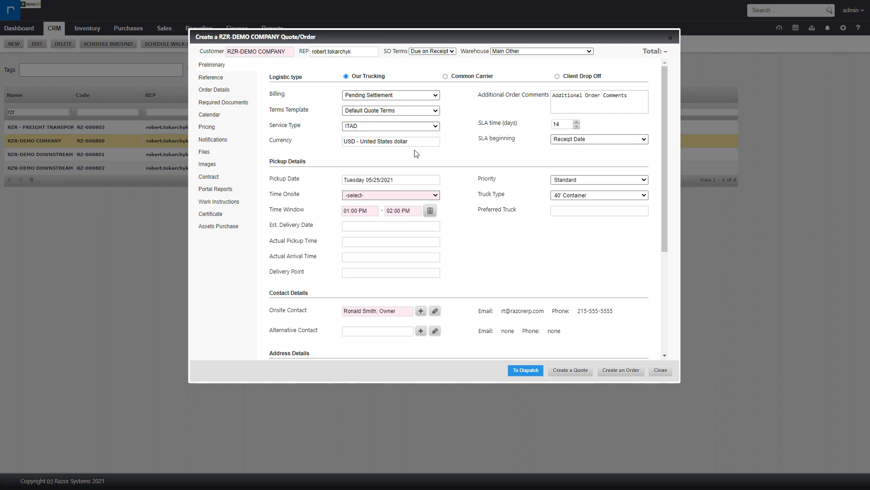
Set the SLA beginning to Receipt Date.
{"action": "left_click_drag", "start_coordinate": [481, 138], "coordinate": [548, 127]}
{"action": "double_click", "coordinate": [553, 125]}
{"action": "left_click", "coordinate": [600, 140]}
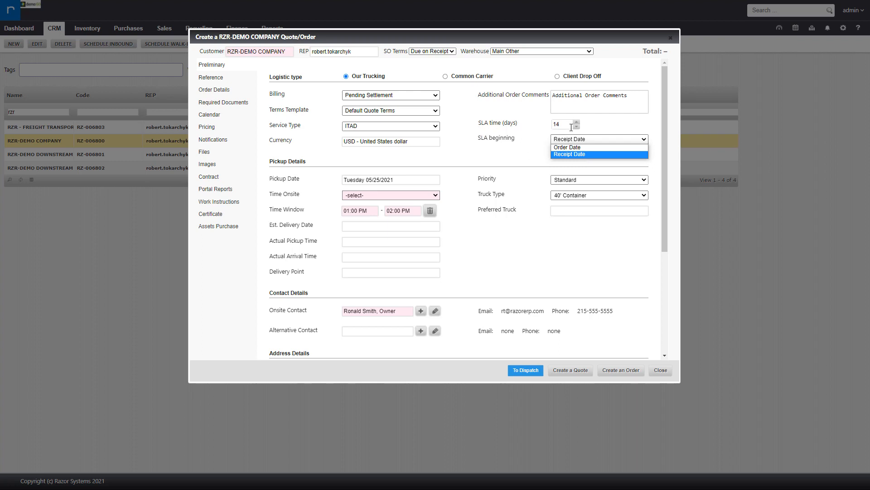
{"action": "double_click", "coordinate": [560, 125]}
{"action": "left_click", "coordinate": [579, 140]}
{"action": "left_click", "coordinate": [570, 154]}
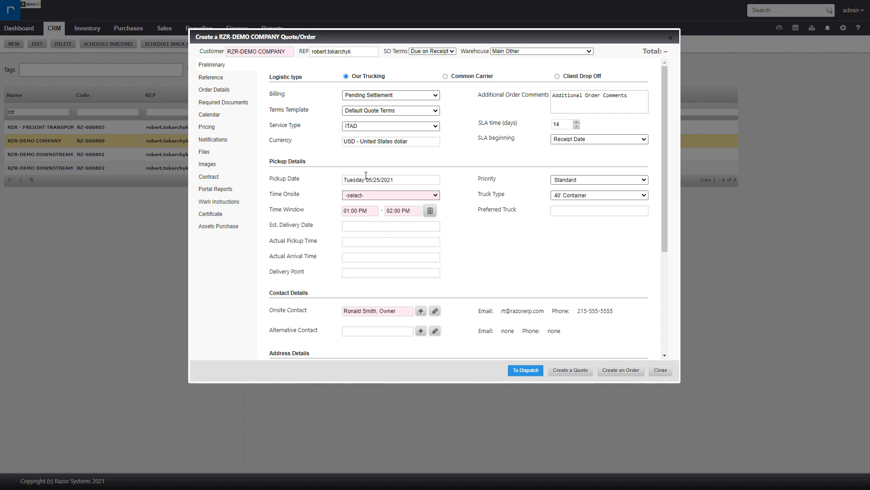
Set the pickup date to Wednesday 05/26/2021 and the Time Onsite to 01:00:00.
{"action": "left_click", "coordinate": [410, 180]}
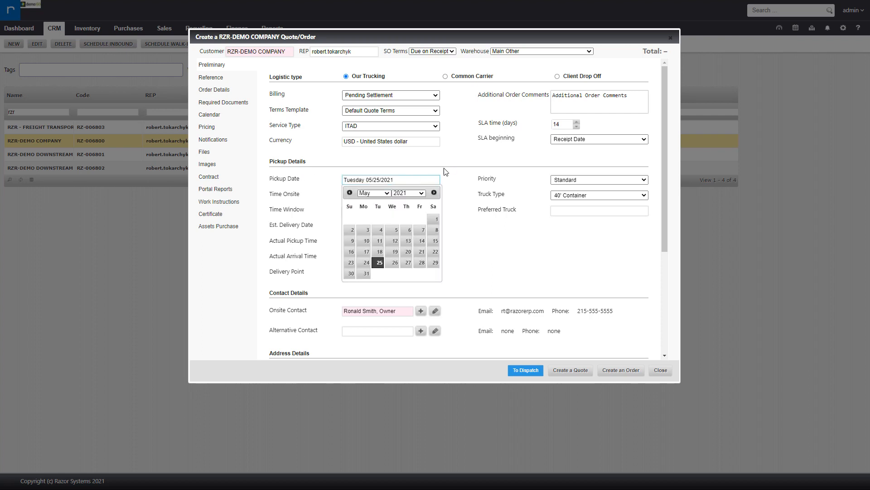
{"action": "left_click", "coordinate": [395, 263]}
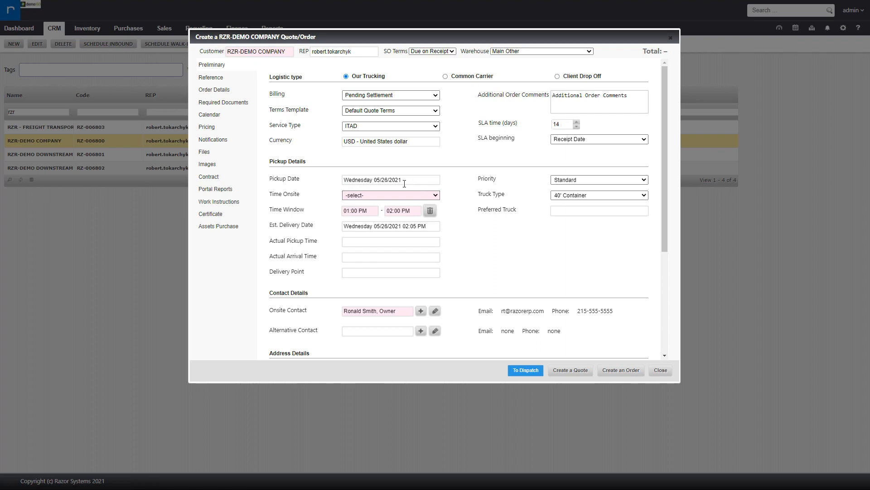
{"action": "left_click", "coordinate": [373, 194]}
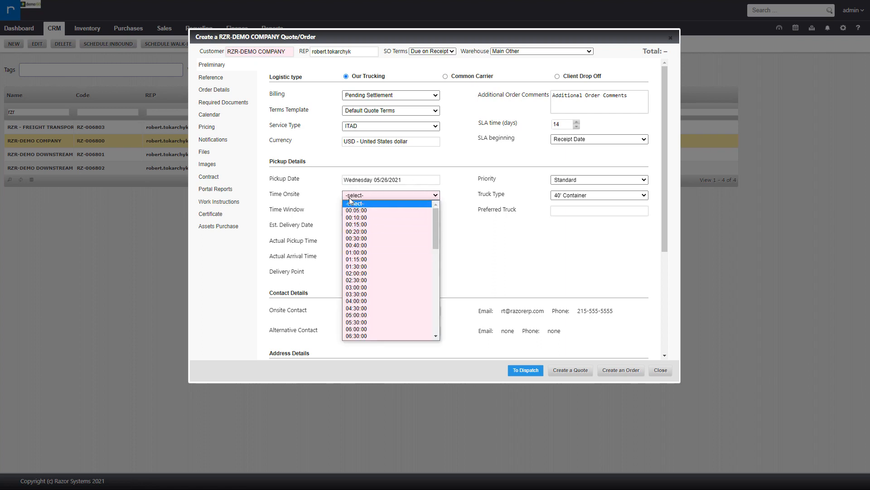
{"action": "left_click", "coordinate": [362, 252]}
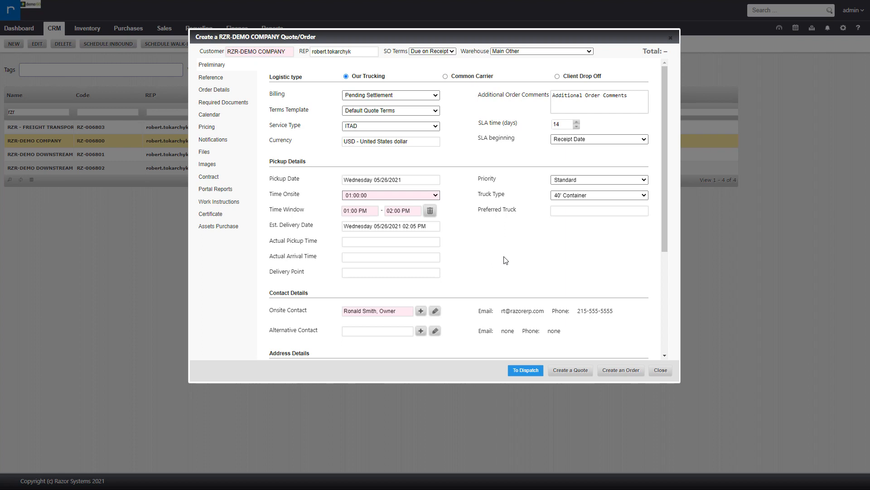
{"action": "scroll", "coordinate": [506, 260], "scroll_direction": "down", "scroll_amount": 1}
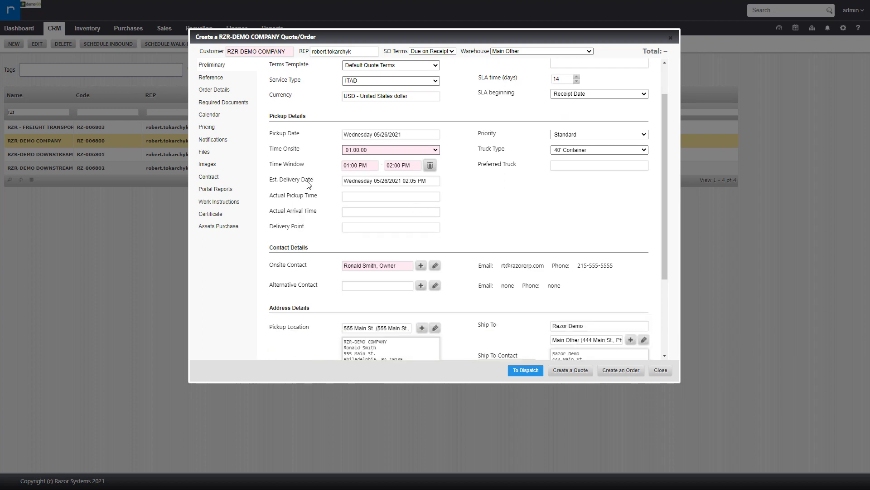
{"action": "left_click", "coordinate": [375, 181]}
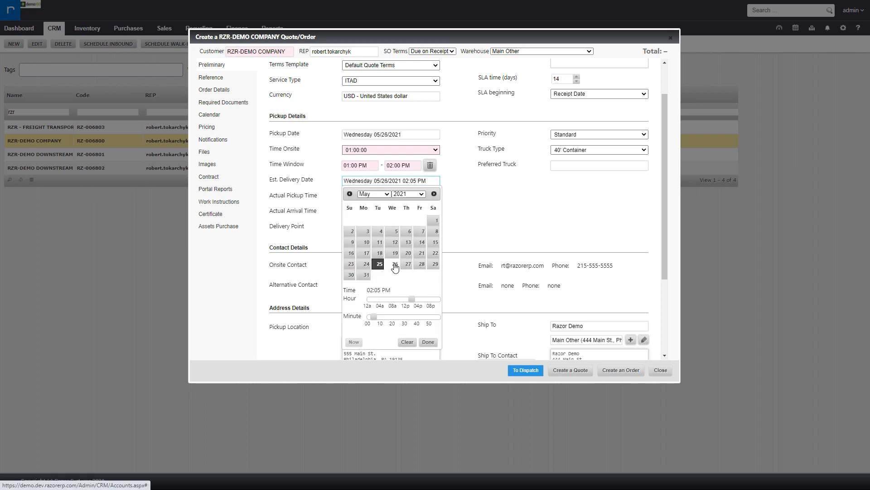
{"action": "left_click", "coordinate": [507, 227]}
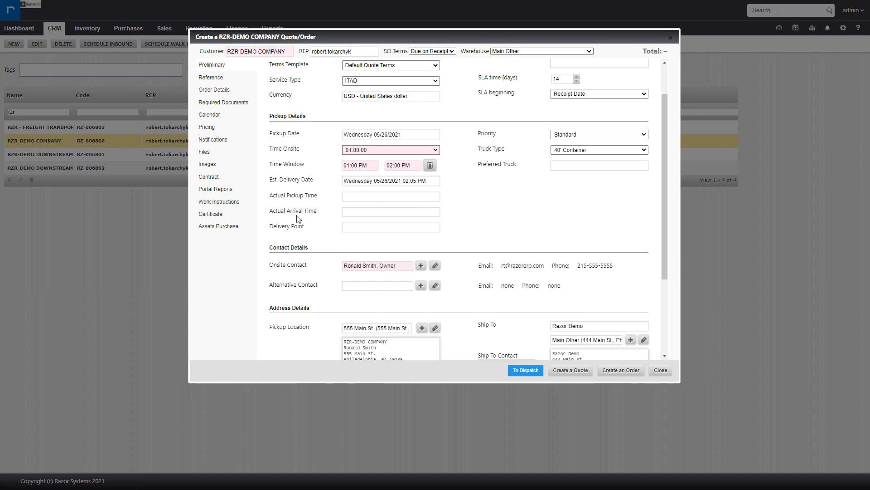
{"action": "left_click", "coordinate": [418, 223]}
{"action": "left_click", "coordinate": [493, 215]}
{"action": "left_click_drag", "start_coordinate": [485, 165], "coordinate": [521, 165]}
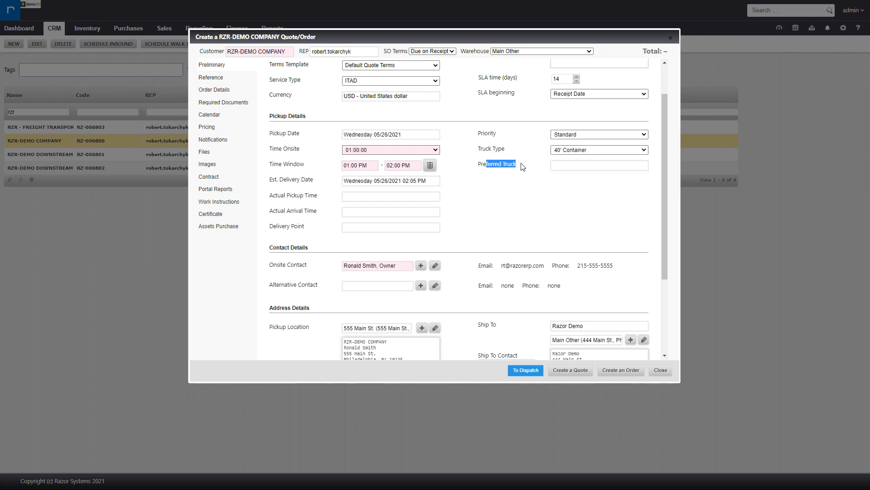
Set the Truck Type to 16' truck.
{"action": "left_click", "coordinate": [592, 134]}
{"action": "left_click", "coordinate": [582, 154]}
{"action": "left_click", "coordinate": [575, 150]}
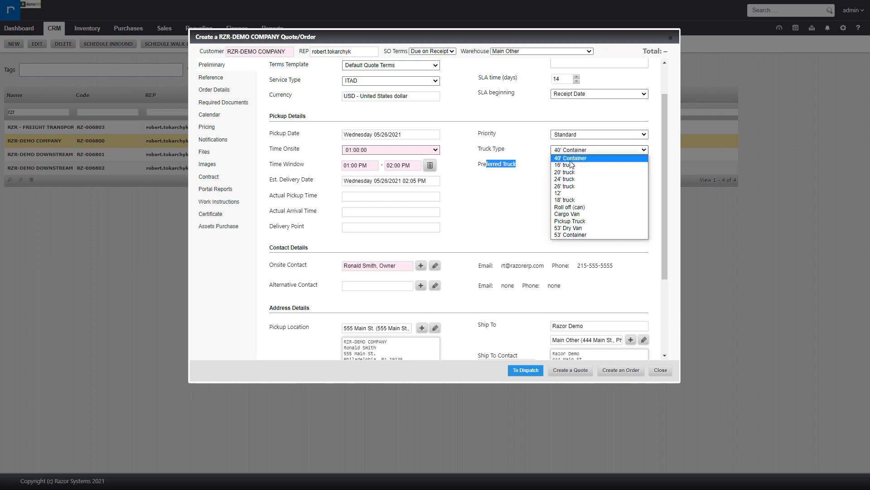
{"action": "left_click", "coordinate": [568, 166]}
{"action": "left_click", "coordinate": [567, 178]}
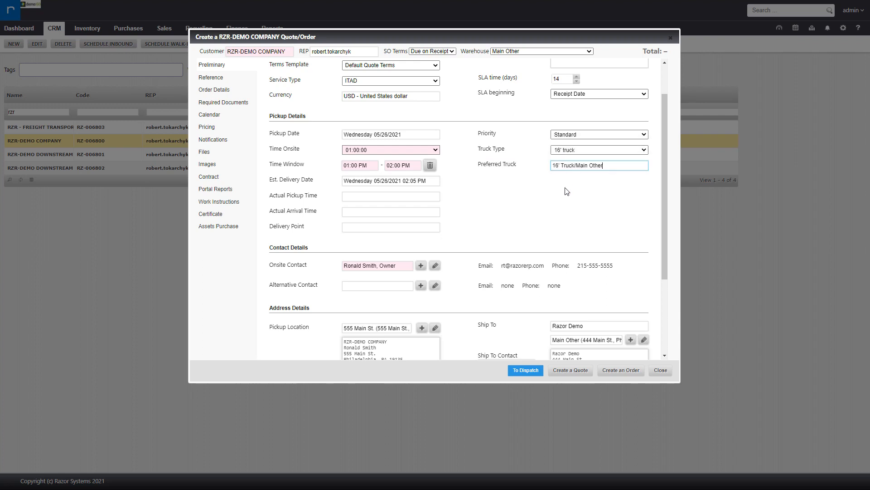
{"action": "scroll", "coordinate": [537, 217], "scroll_direction": "down", "scroll_amount": 2}
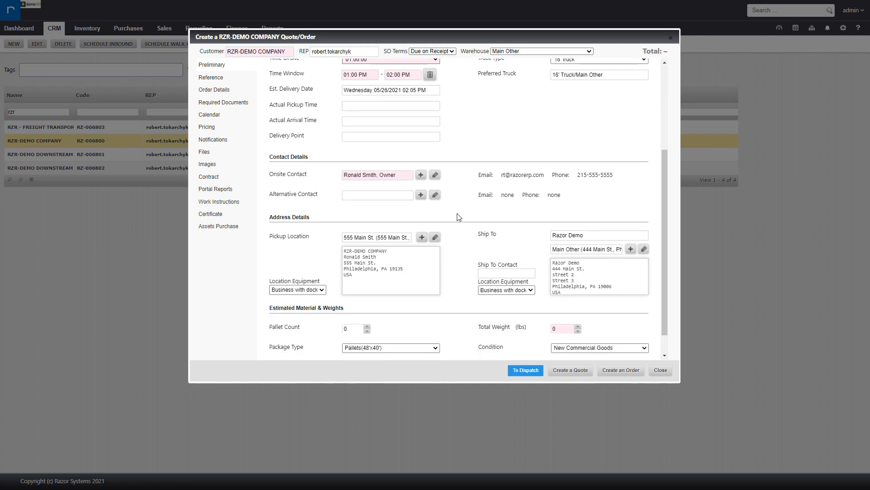
{"action": "left_click_drag", "start_coordinate": [399, 174], "coordinate": [331, 175]}
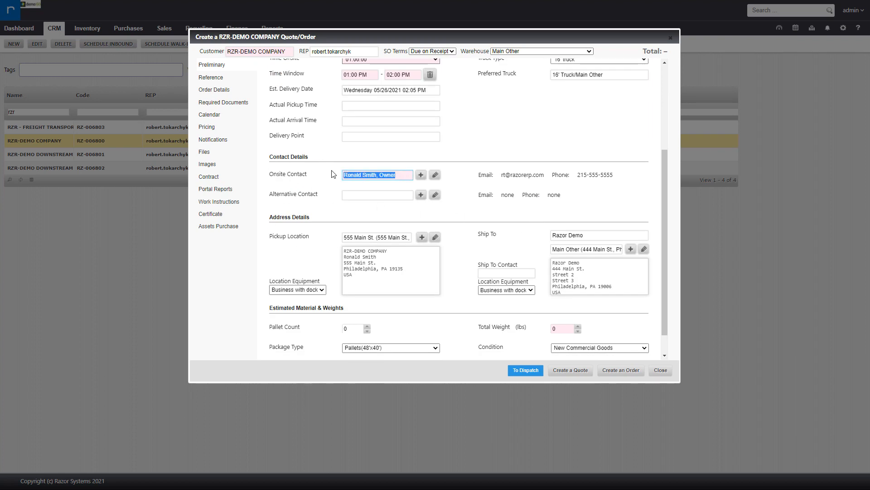
{"action": "left_click", "coordinate": [421, 176]}
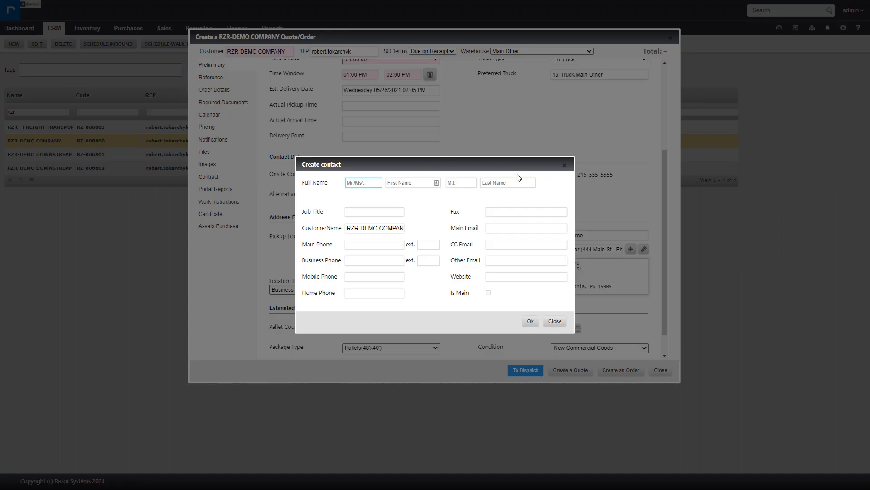
{"action": "left_click", "coordinate": [555, 321]}
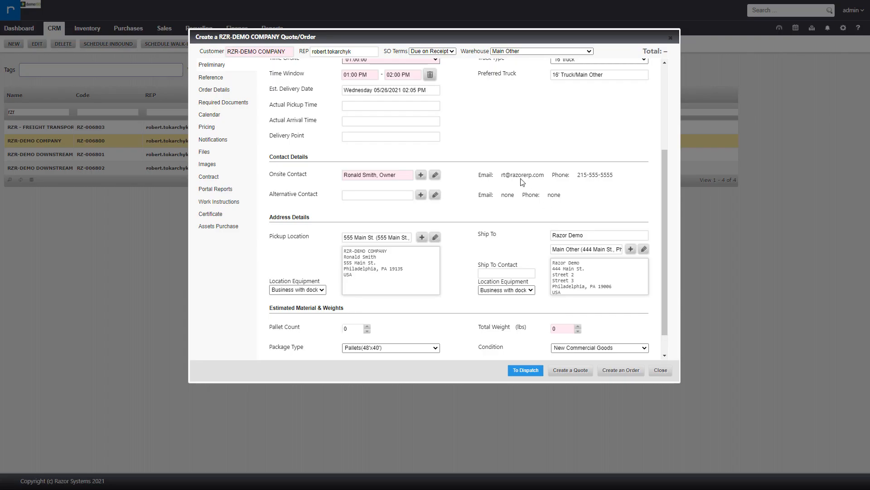
Choose the company's manager as the Alternative Contact.
{"action": "left_click", "coordinate": [367, 195]}
{"action": "left_click", "coordinate": [368, 215]}
{"action": "left_click", "coordinate": [503, 214]}
{"action": "scroll", "coordinate": [503, 213], "scroll_direction": "down", "scroll_amount": 1}
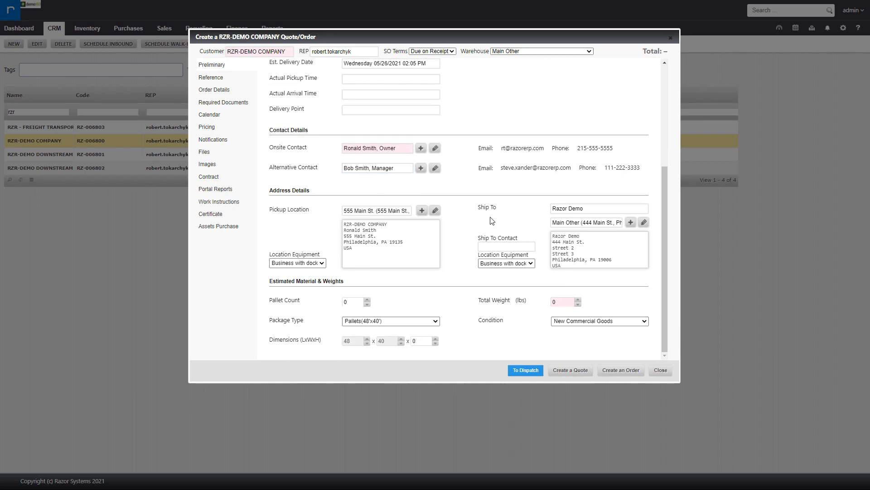
Change the pickup location to a different saved company site address.
{"action": "left_click", "coordinate": [405, 212]}
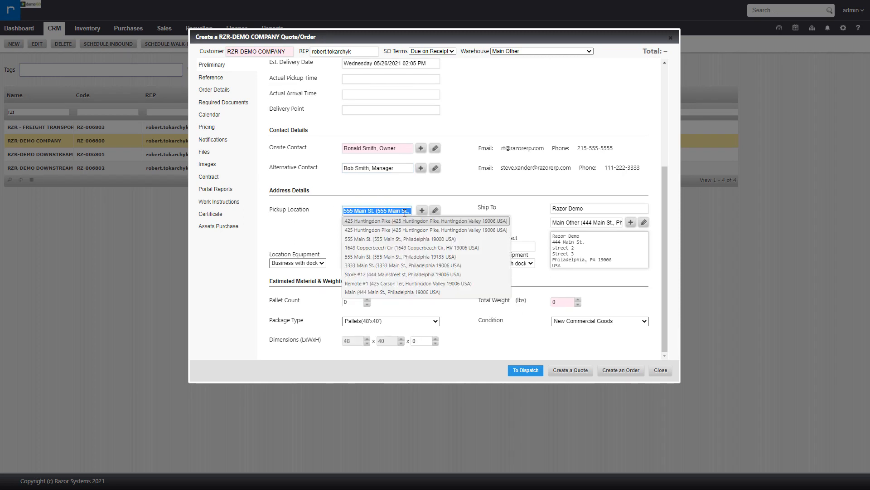
{"action": "left_click", "coordinate": [383, 248]}
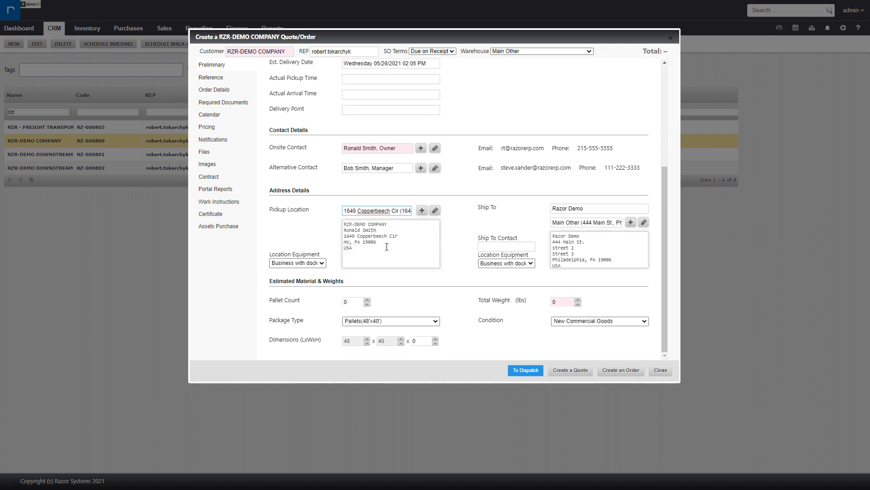
{"action": "left_click", "coordinate": [508, 219]}
Set the pallet count to 8, total weight to 8000 lbs, and condition to Used Commercial Goods.
{"action": "left_click", "coordinate": [345, 302]}
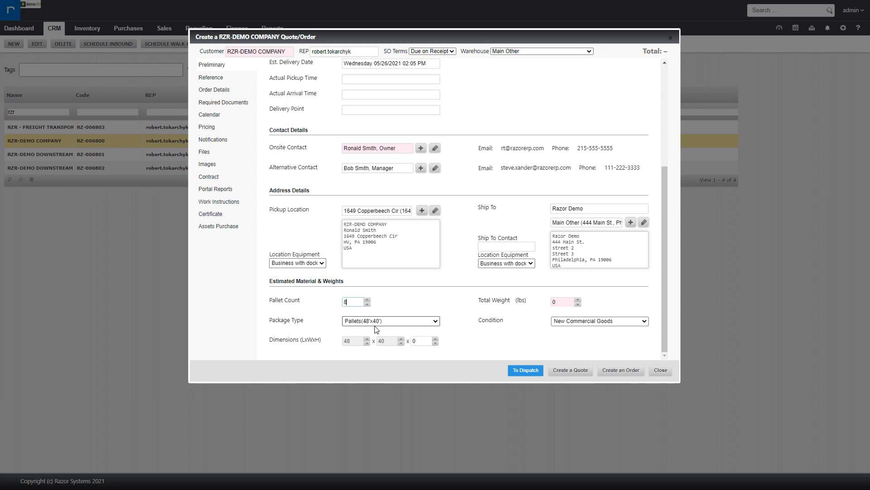
{"action": "left_click", "coordinate": [549, 302]}
{"action": "left_click", "coordinate": [589, 321]}
{"action": "left_click", "coordinate": [586, 335]}
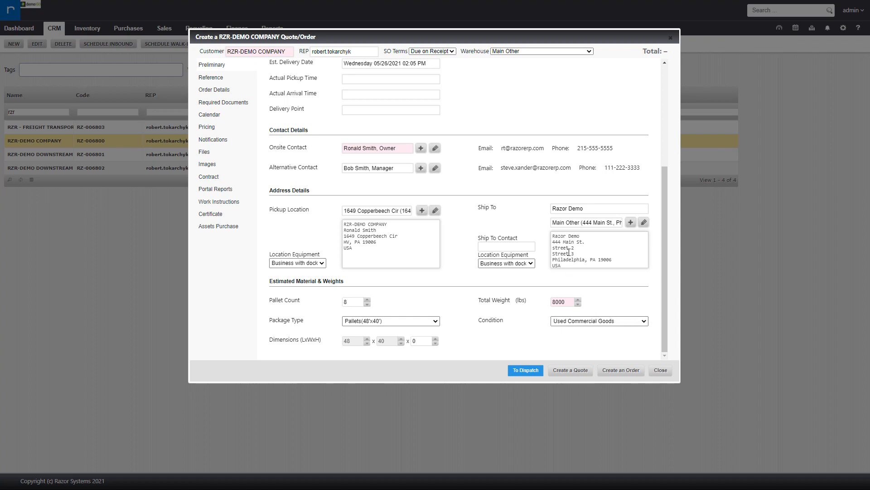
Save the order as a quote, applying the contract RZR-10314 (TCG DEMO Contract).
{"action": "scroll", "coordinate": [352, 138], "scroll_direction": "up", "scroll_amount": 1}
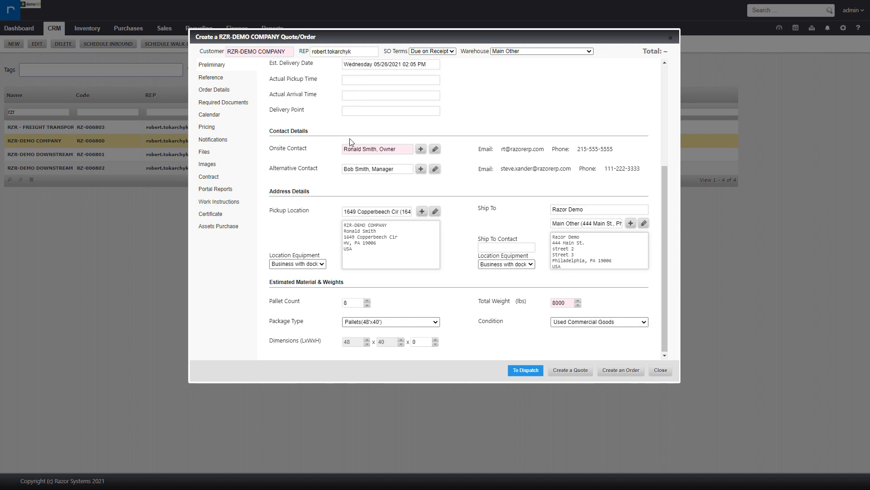
{"action": "left_click", "coordinate": [228, 79]}
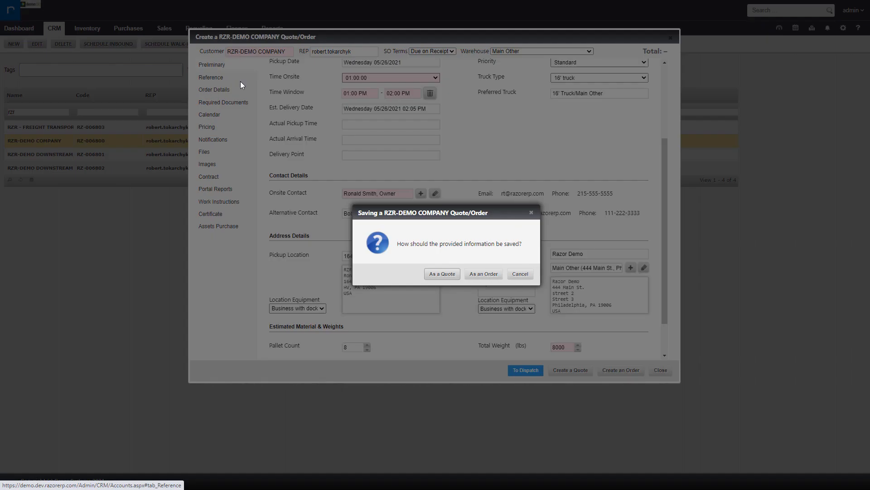
{"action": "left_click", "coordinate": [447, 273]}
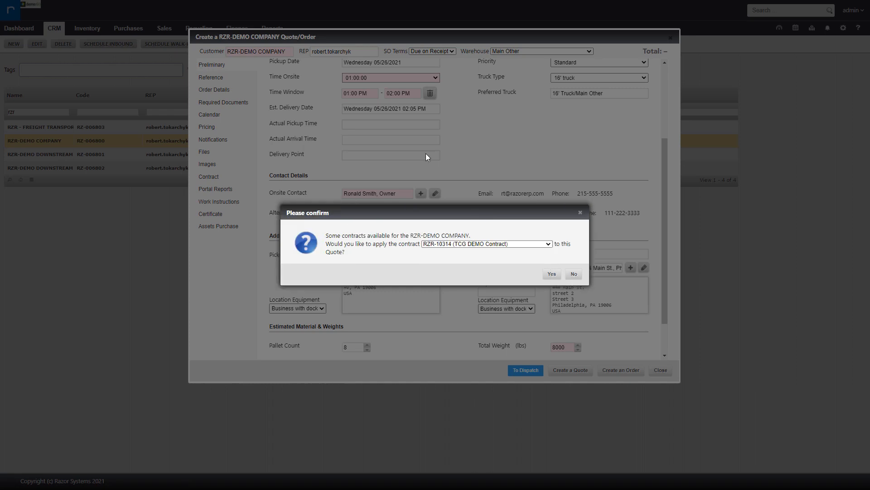
{"action": "left_click", "coordinate": [473, 245]}
{"action": "left_click", "coordinate": [475, 250]}
{"action": "left_click", "coordinate": [470, 245]}
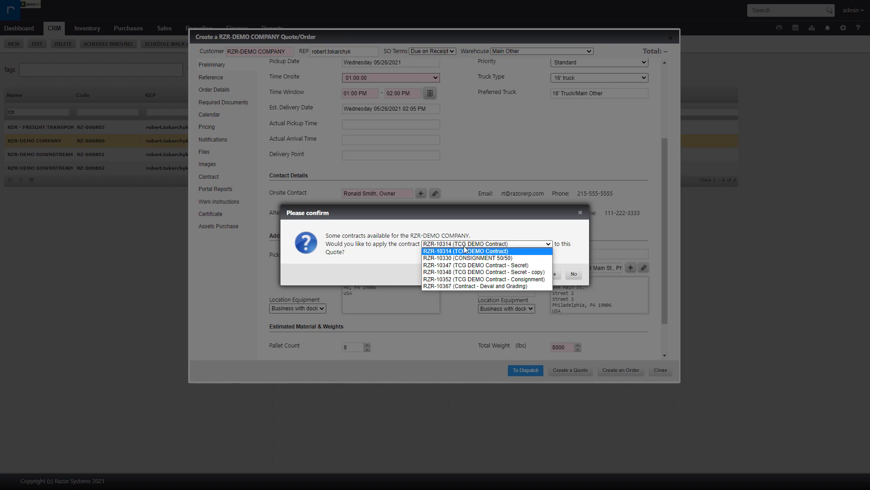
{"action": "left_click", "coordinate": [460, 252]}
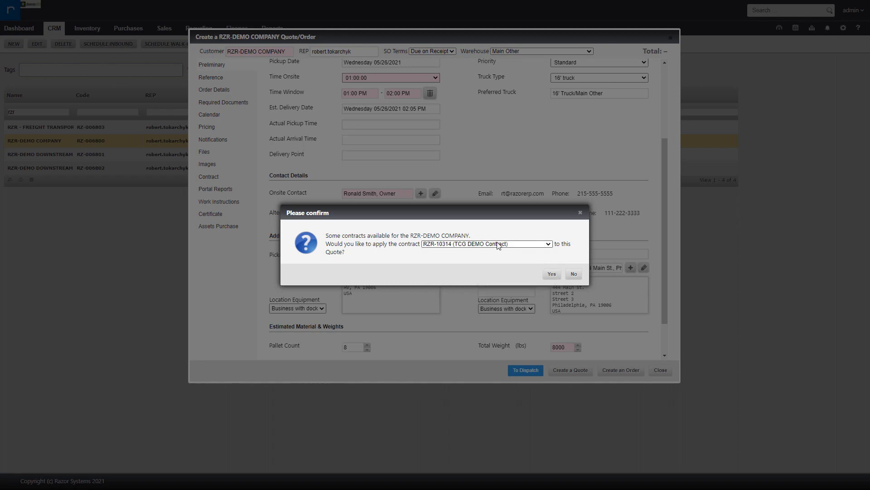
{"action": "left_click", "coordinate": [551, 273]}
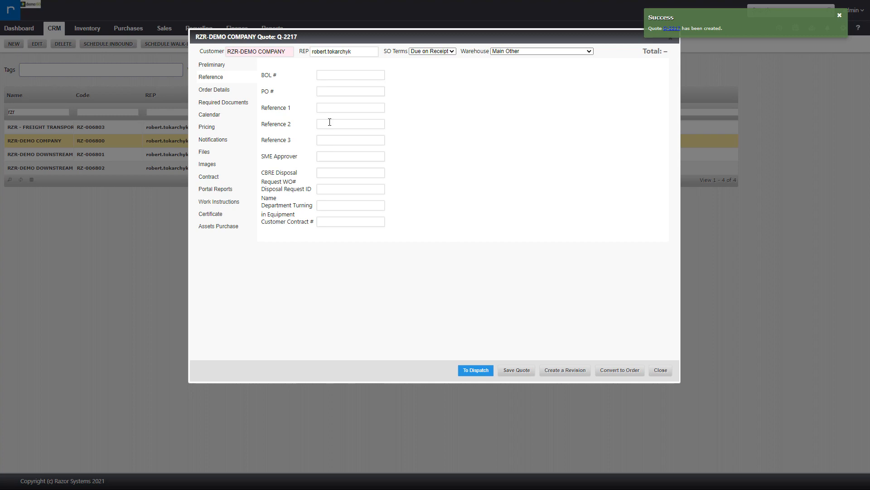
Review the quote's order details, including location details, building logistics and notes fields.
{"action": "left_click", "coordinate": [216, 90]}
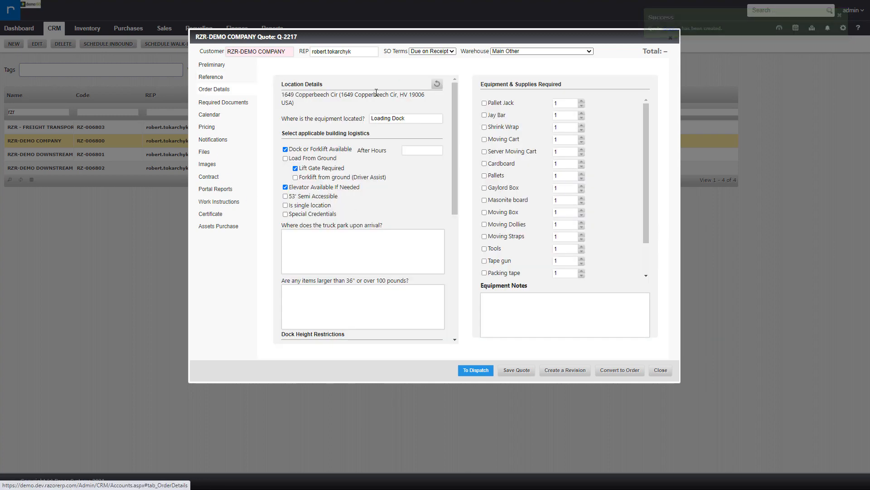
{"action": "left_click_drag", "start_coordinate": [284, 94], "coordinate": [309, 102]}
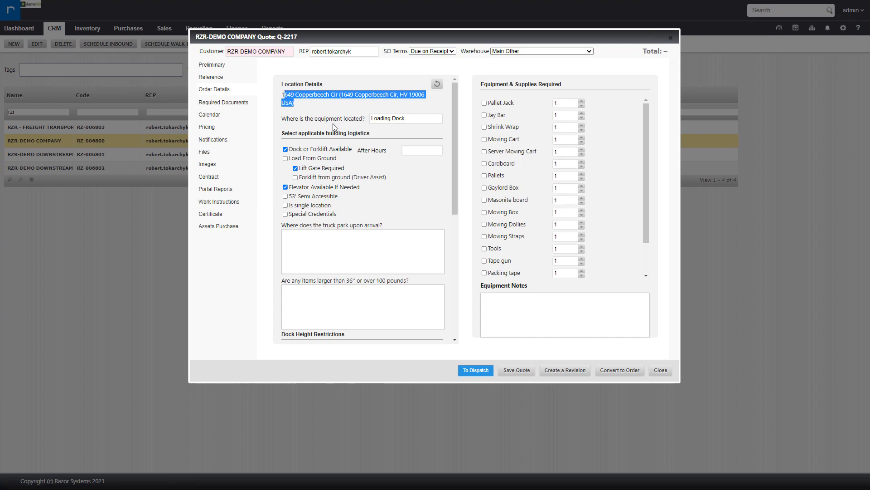
{"action": "left_click_drag", "start_coordinate": [296, 130], "coordinate": [367, 135]}
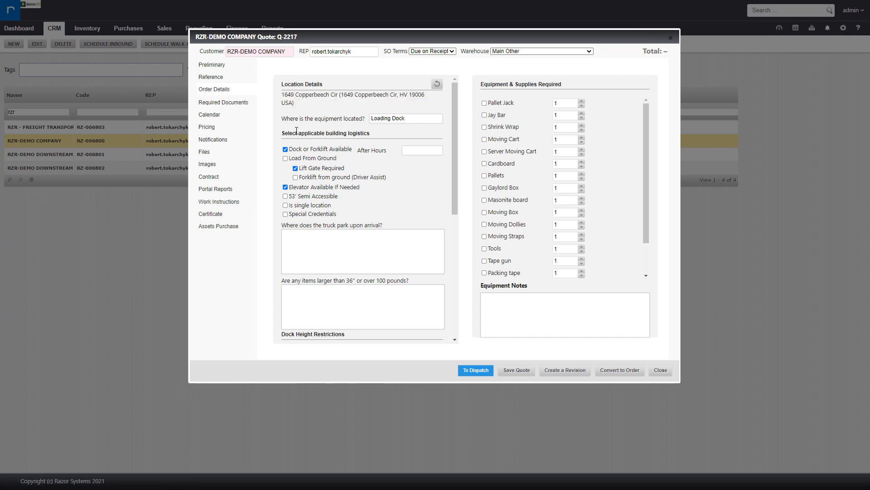
{"action": "scroll", "coordinate": [365, 188], "scroll_direction": "down", "scroll_amount": 1}
{"action": "left_click", "coordinate": [351, 223]}
{"action": "scroll", "coordinate": [338, 222], "scroll_direction": "down", "scroll_amount": 1}
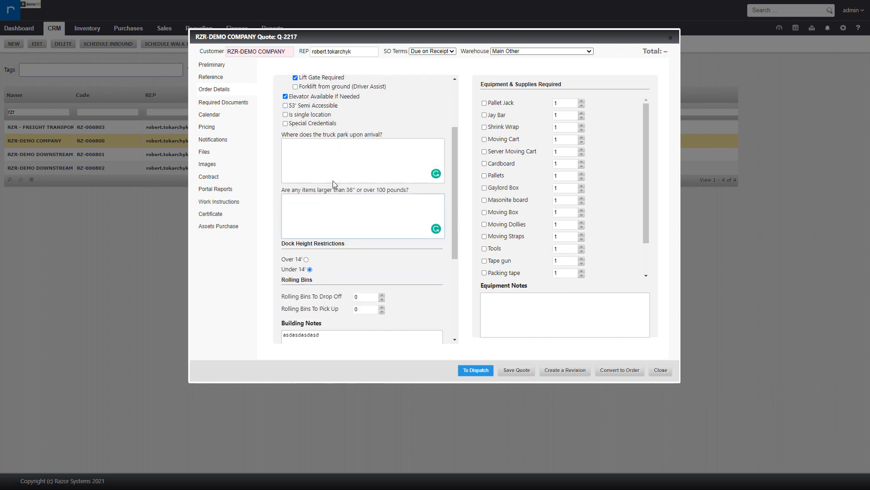
{"action": "scroll", "coordinate": [346, 271], "scroll_direction": "down", "scroll_amount": 3}
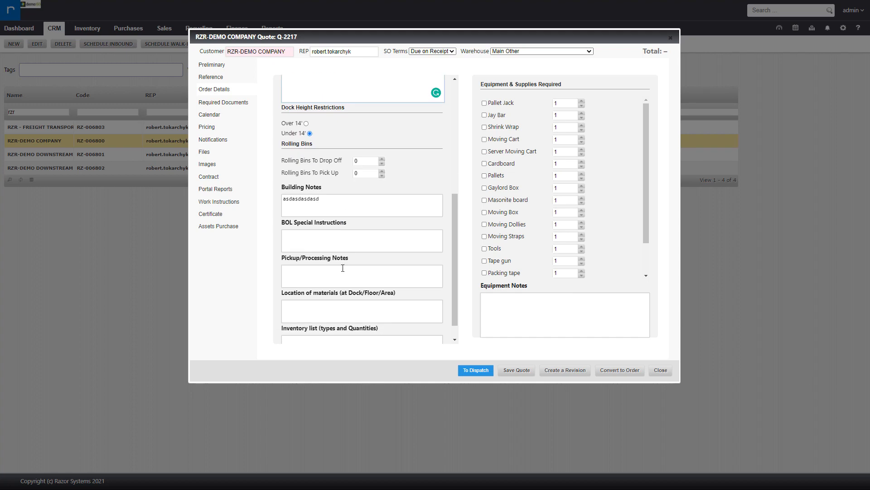
{"action": "left_click", "coordinate": [377, 274]}
Require a Pallet Jack, a Jay Bar and 5 Pallets as equipment and supplies.
{"action": "left_click", "coordinate": [501, 105]}
{"action": "left_click", "coordinate": [497, 117]}
{"action": "left_click", "coordinate": [494, 176]}
{"action": "double_click", "coordinate": [554, 176]}
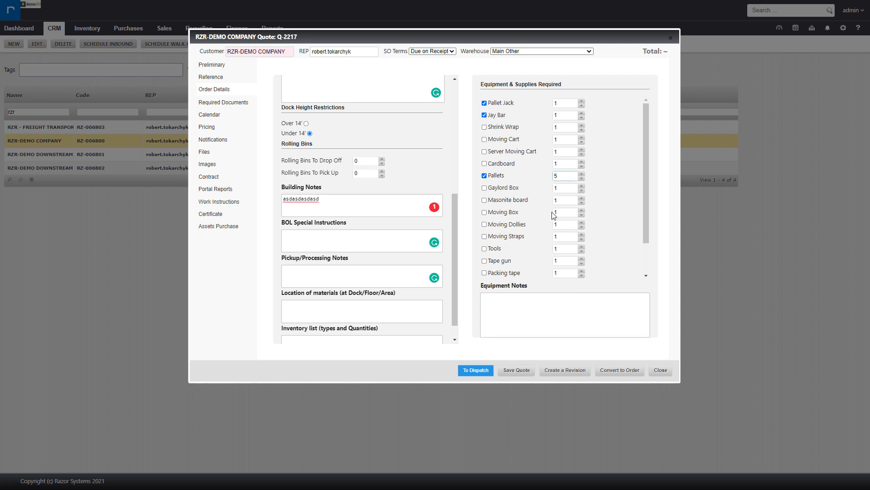
{"action": "scroll", "coordinate": [511, 272], "scroll_direction": "down", "scroll_amount": 1}
{"action": "left_click", "coordinate": [511, 307]}
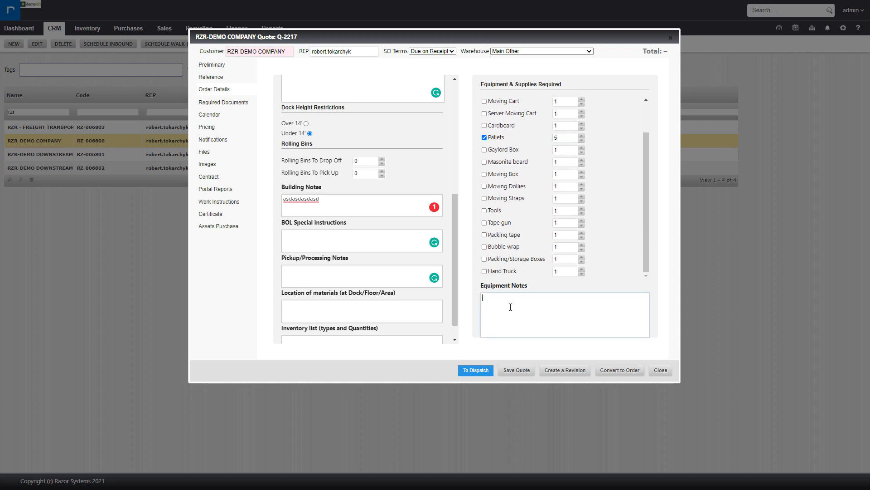
Review the quote's calendar in month view and its commodity pricing list.
{"action": "left_click", "coordinate": [217, 116]}
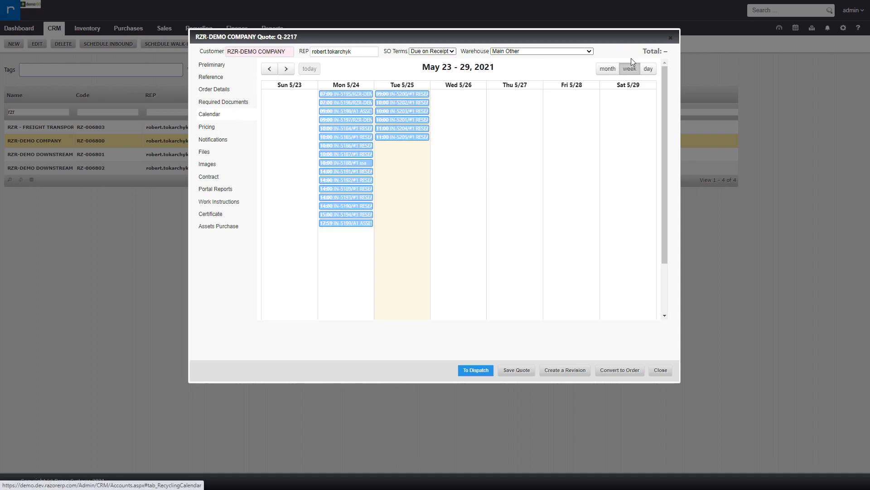
{"action": "left_click", "coordinate": [608, 68]}
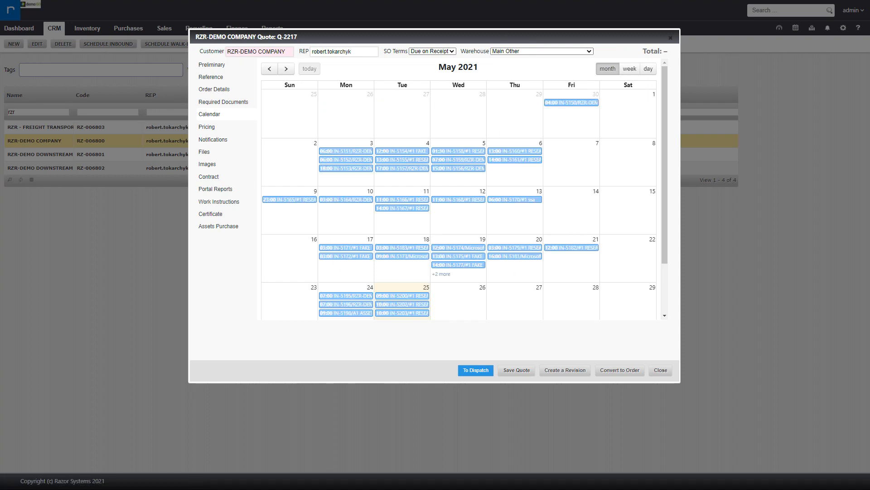
{"action": "left_click", "coordinate": [216, 128]}
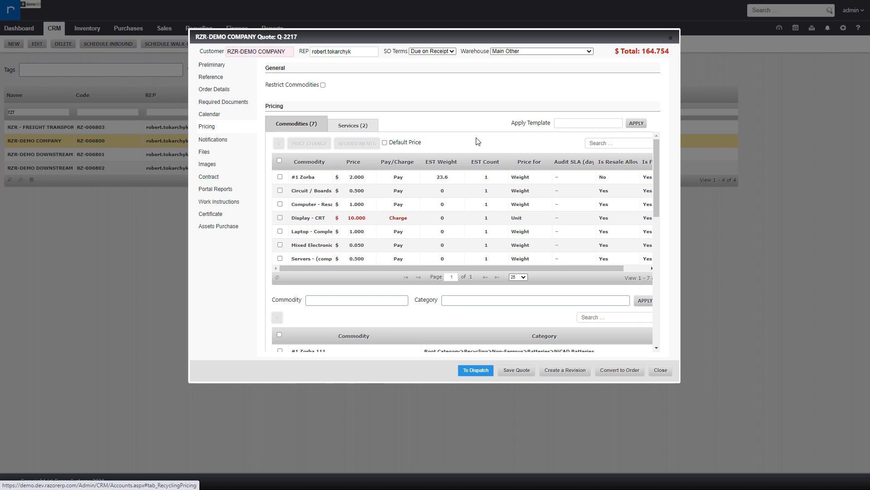
{"action": "scroll", "coordinate": [448, 315], "scroll_direction": "down", "scroll_amount": 1}
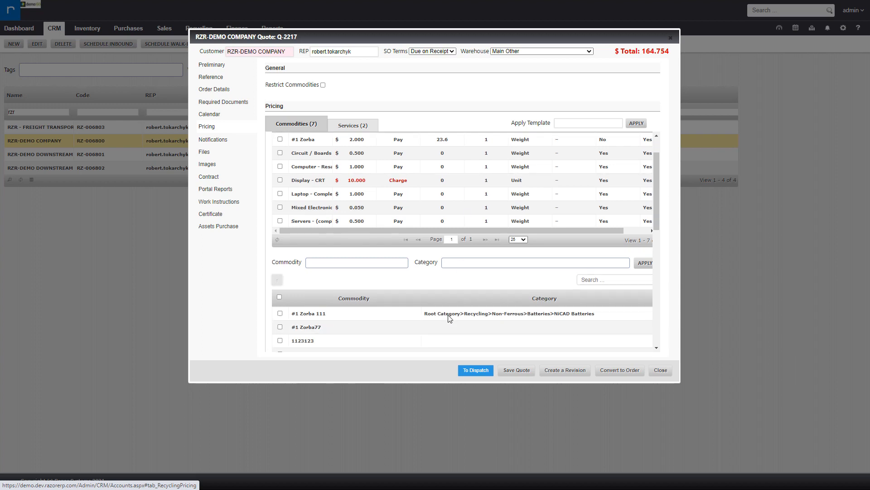
{"action": "scroll", "coordinate": [447, 314], "scroll_direction": "up", "scroll_amount": 1}
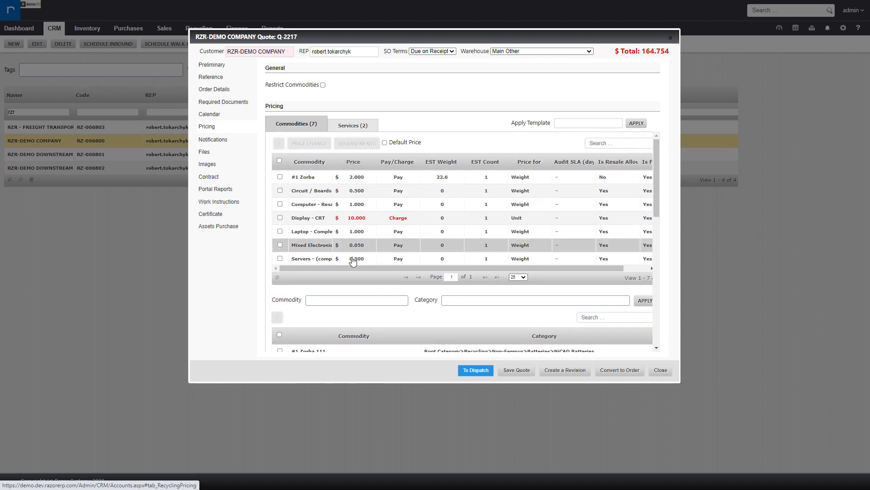
Review the receiving requirements set for the Circuit / Boards commodity.
{"action": "left_click", "coordinate": [279, 190]}
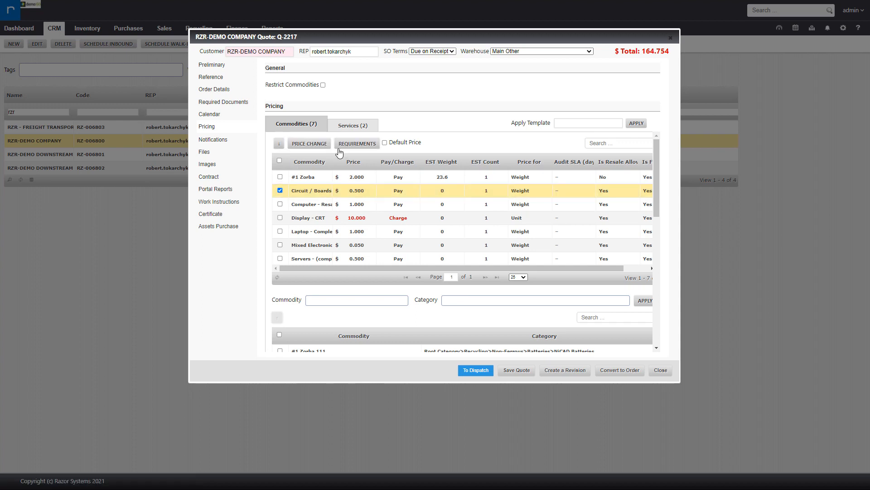
{"action": "left_click", "coordinate": [349, 144]}
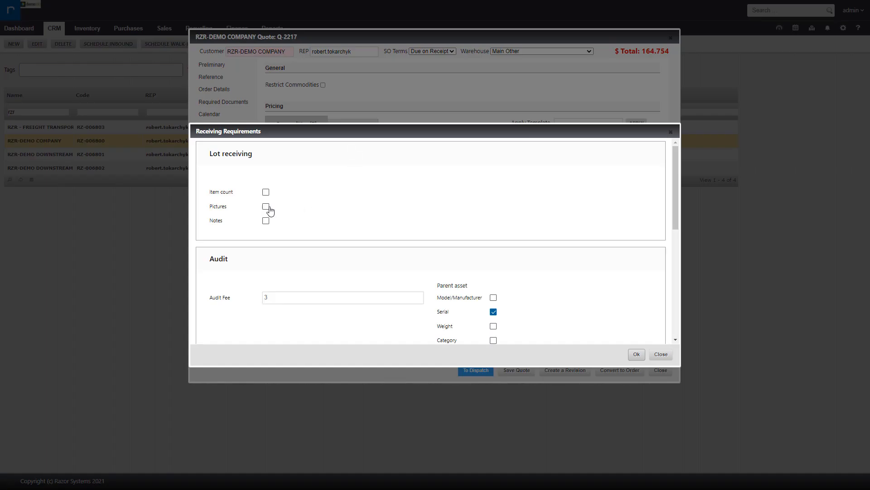
{"action": "scroll", "coordinate": [356, 231], "scroll_direction": "down", "scroll_amount": 2}
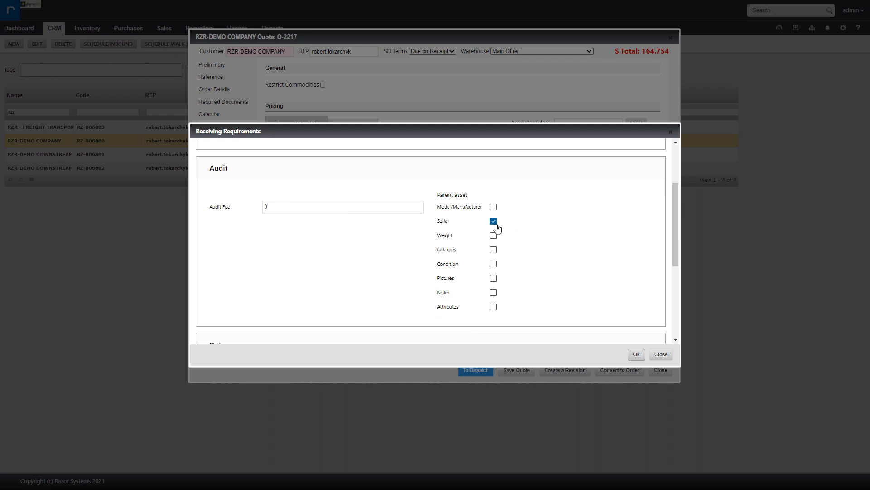
{"action": "scroll", "coordinate": [531, 228], "scroll_direction": "down", "scroll_amount": 3}
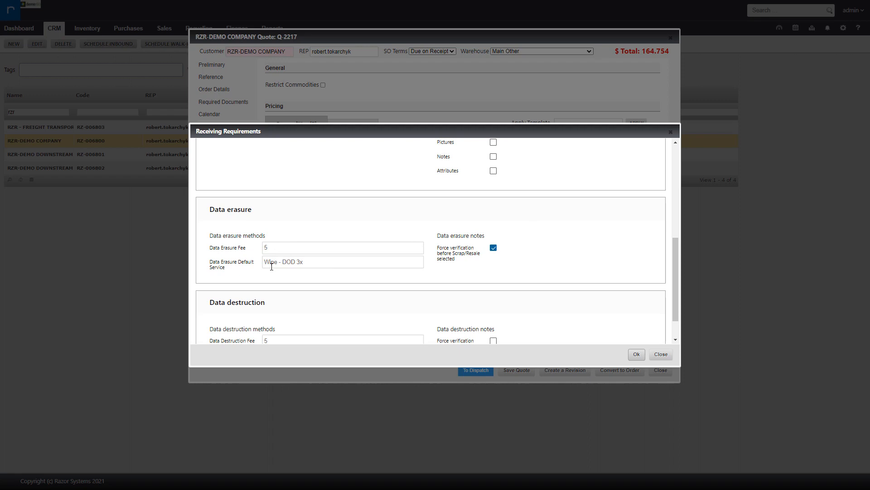
{"action": "left_click", "coordinate": [658, 358]}
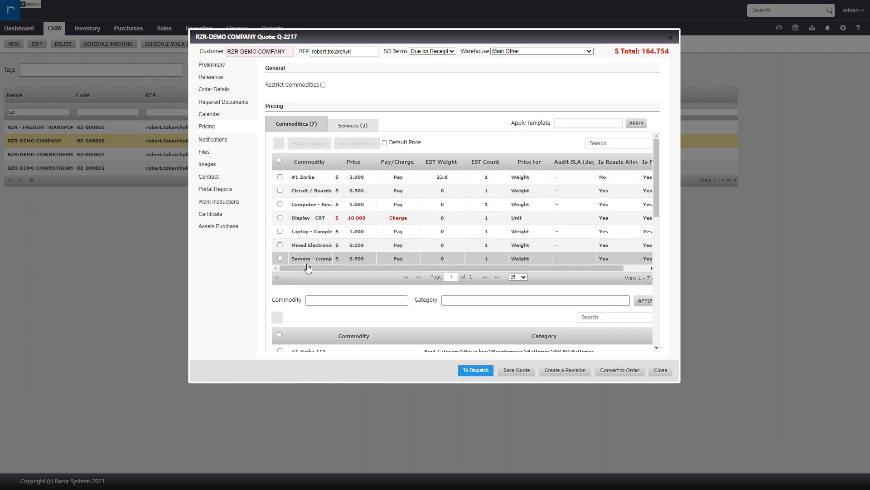
Browse the available pricing templates and the quote's services pricing list.
{"action": "left_click", "coordinate": [588, 124]}
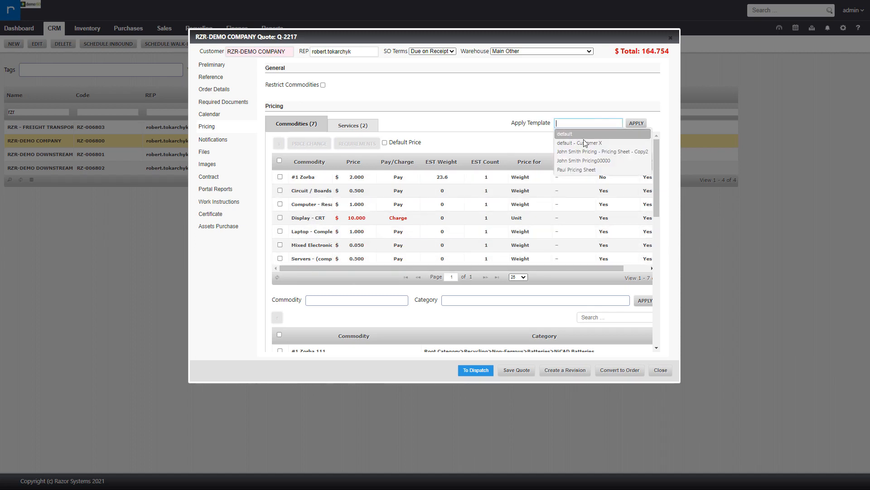
{"action": "left_click", "coordinate": [515, 145]}
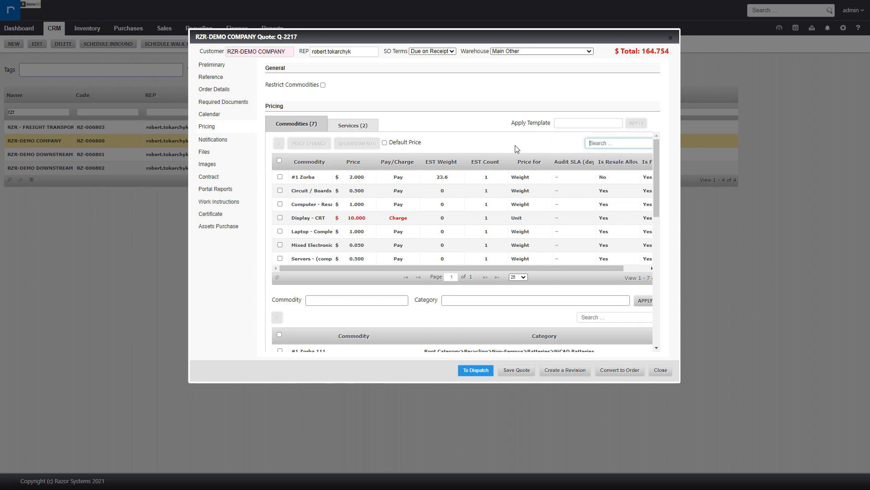
{"action": "left_click", "coordinate": [362, 131]}
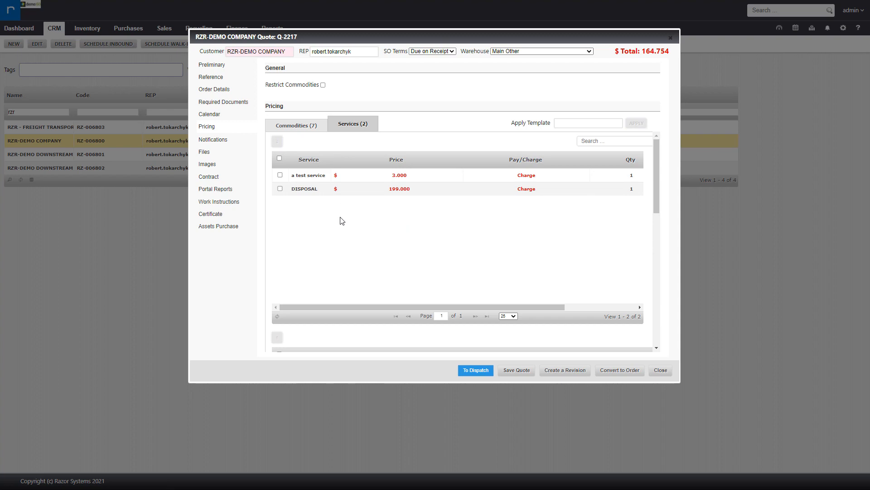
{"action": "left_click", "coordinate": [314, 128]}
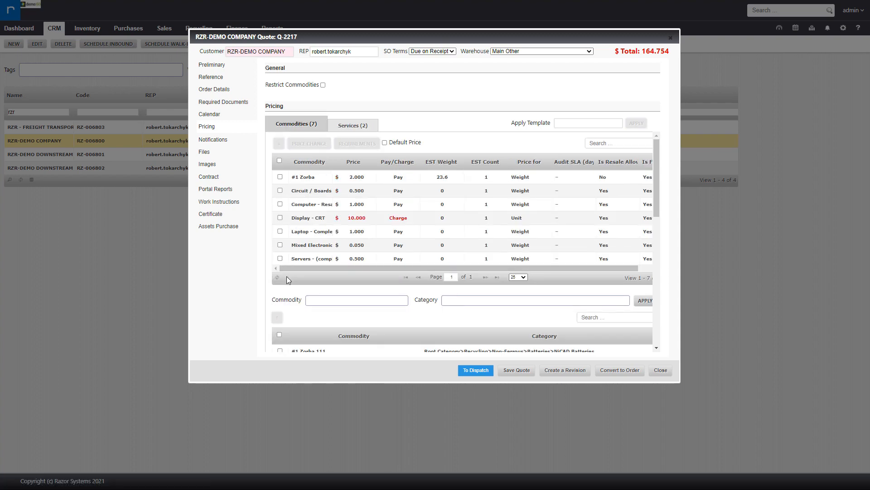
Attach the file Demo_Account_Q-10000_05_18_2021_Quote.pdf to the quote and share it on the client portal.
{"action": "left_click", "coordinate": [214, 152]}
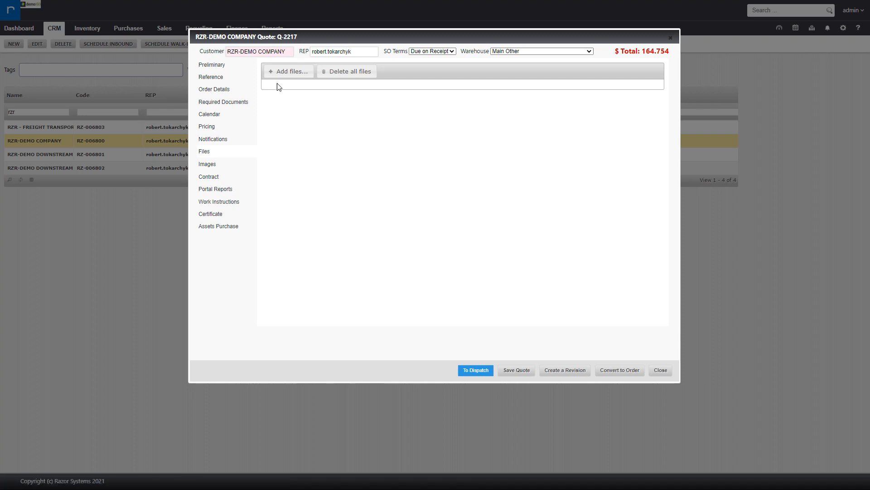
{"action": "left_click", "coordinate": [287, 74]}
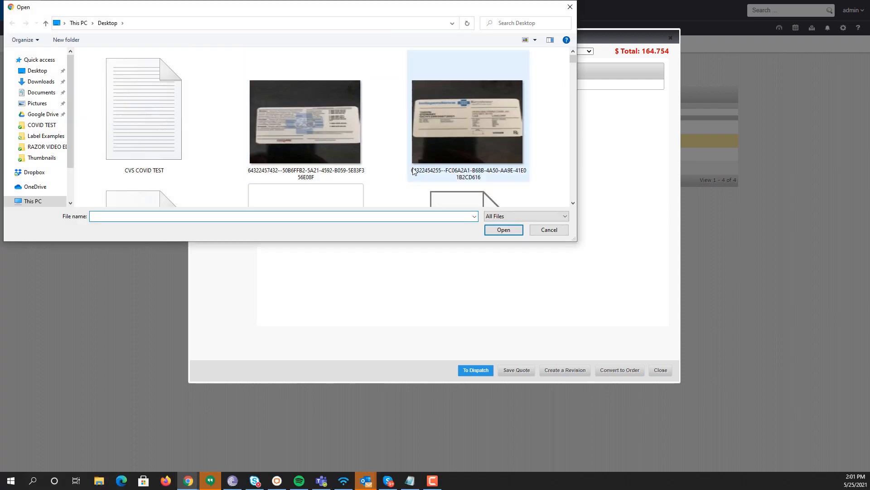
{"action": "scroll", "coordinate": [408, 89], "scroll_direction": "down", "scroll_amount": 3}
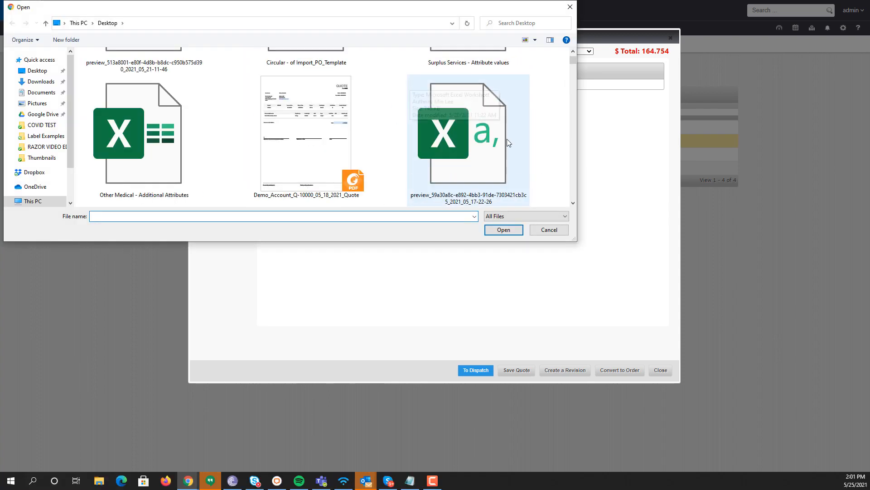
{"action": "double_click", "coordinate": [307, 106]}
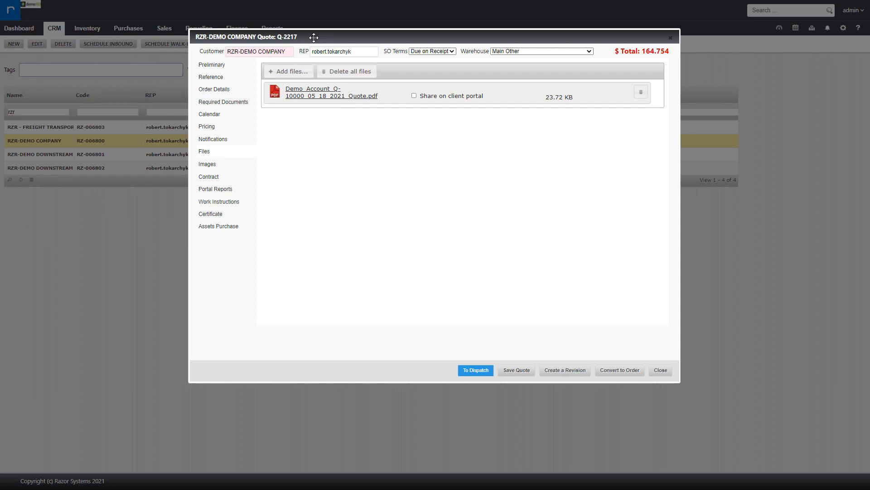
{"action": "left_click", "coordinate": [444, 97]}
Review the quote's images, linked contract RZR-10314 and client portal report visibility settings.
{"action": "left_click", "coordinate": [217, 166]}
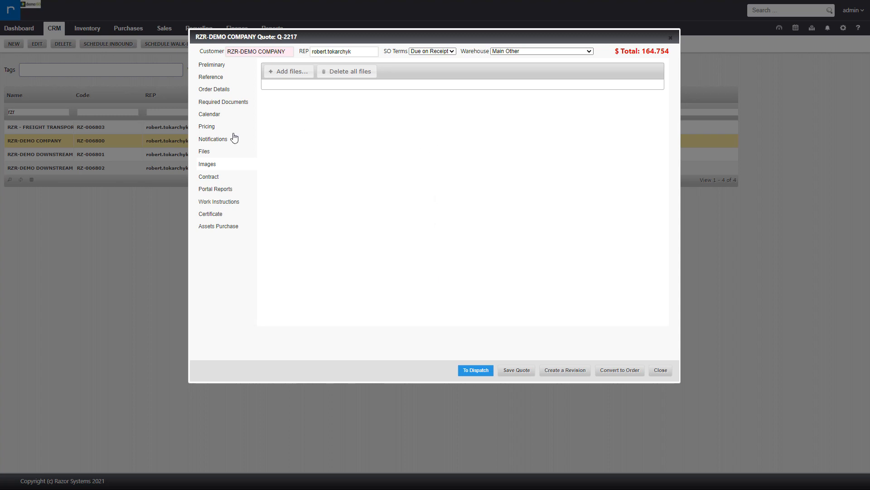
{"action": "left_click", "coordinate": [211, 177]}
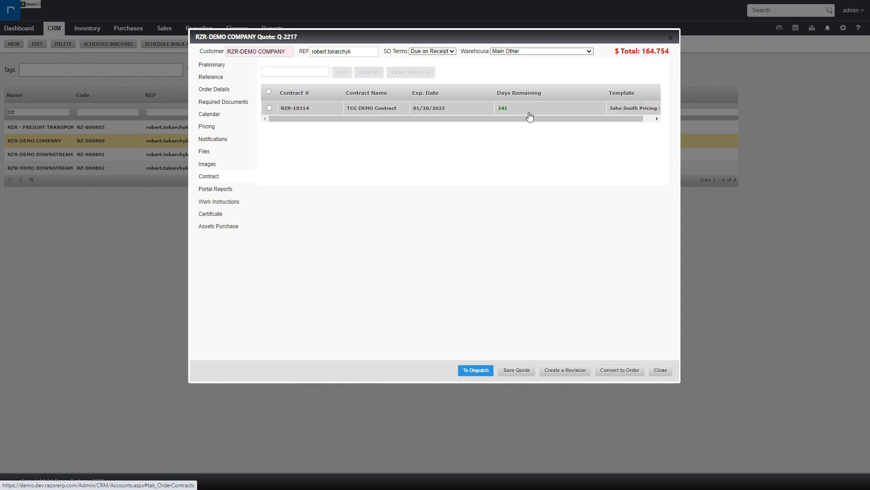
{"action": "left_click", "coordinate": [270, 108]}
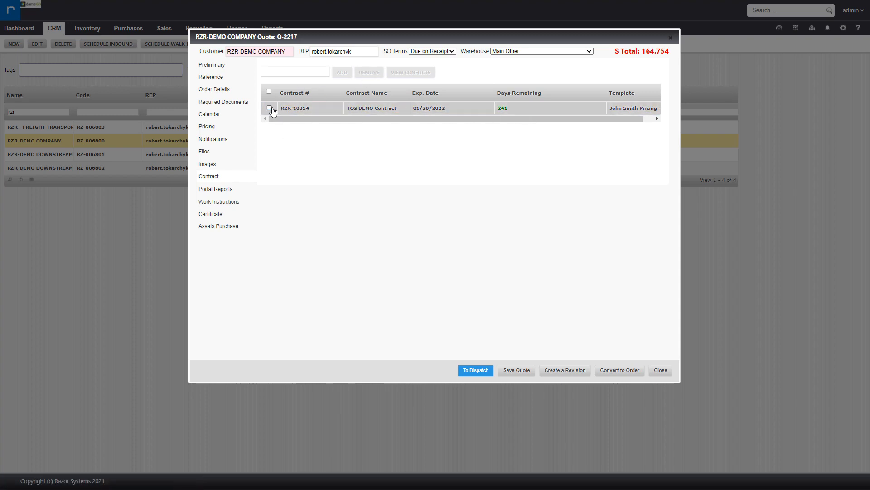
{"action": "left_click", "coordinate": [231, 192]}
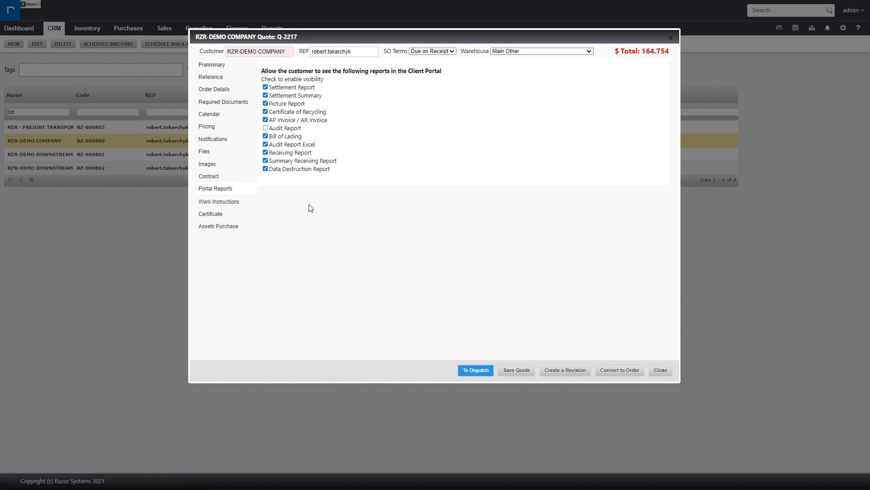
{"action": "left_click", "coordinate": [291, 145]}
Review the quote's work instructions and an example recycling label that prints them.
{"action": "left_click", "coordinate": [230, 203]}
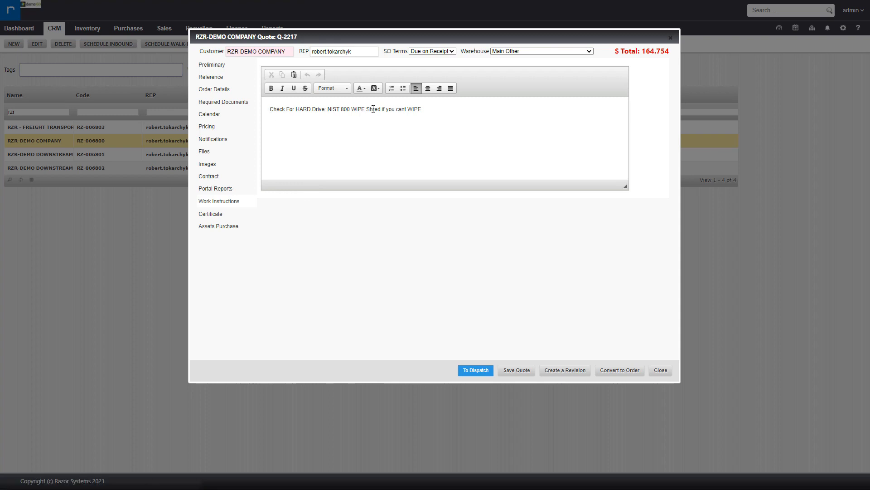
{"action": "left_click_drag", "start_coordinate": [447, 109], "coordinate": [258, 106]}
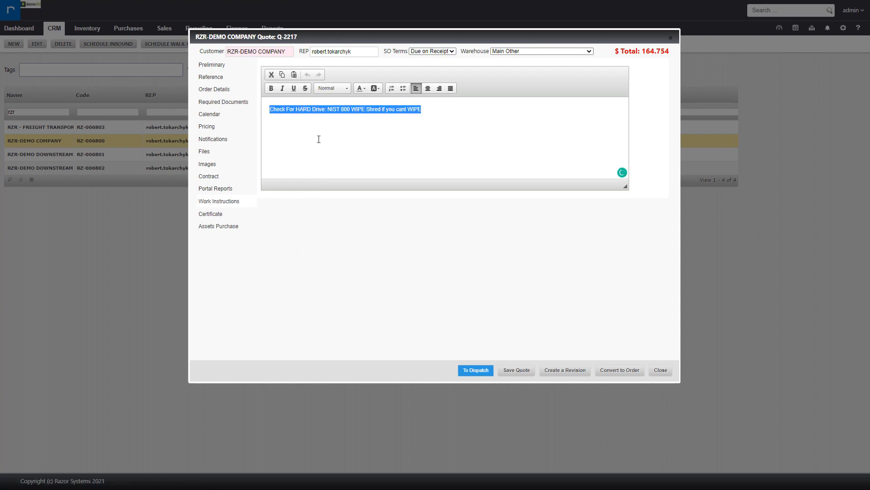
{"action": "left_click", "coordinate": [293, 157]}
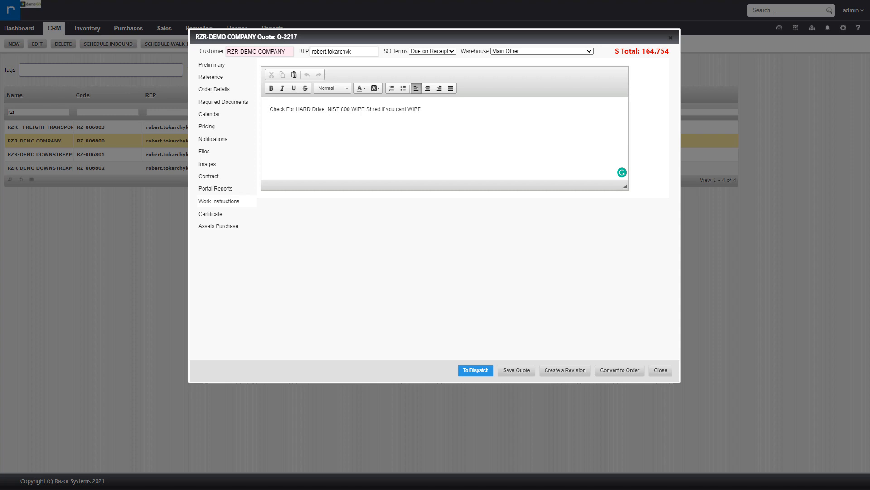
{"action": "left_click_drag", "start_coordinate": [290, 0], "coordinate": [317, 63]}
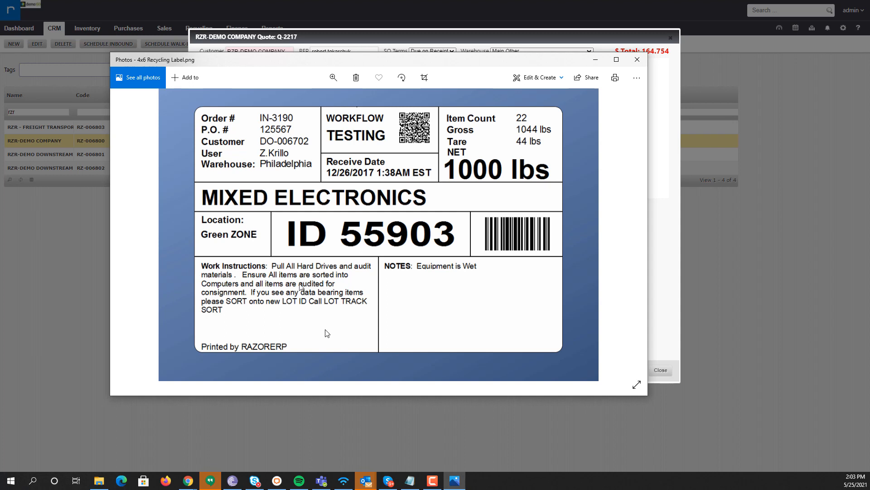
{"action": "left_click_drag", "start_coordinate": [265, 62], "coordinate": [237, 92]}
{"action": "left_click", "coordinate": [608, 91]}
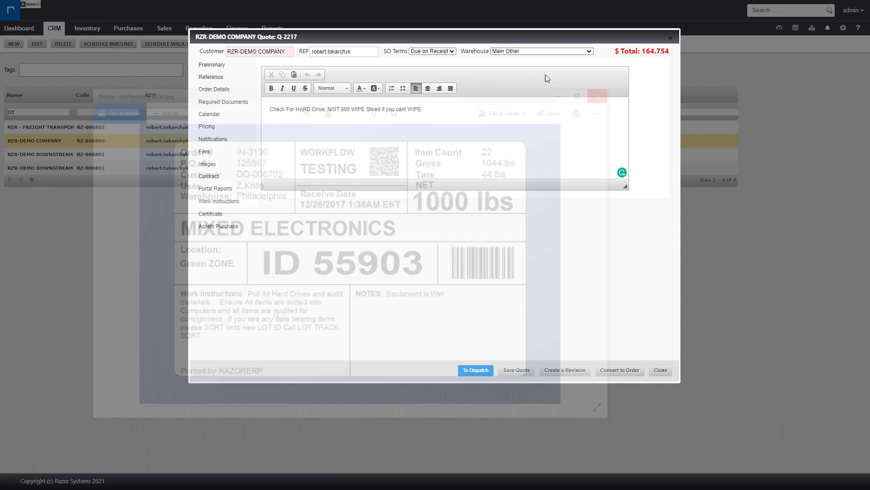
Choose the Certificate of Destruction template for a new certificate on the quote.
{"action": "left_click", "coordinate": [238, 215]}
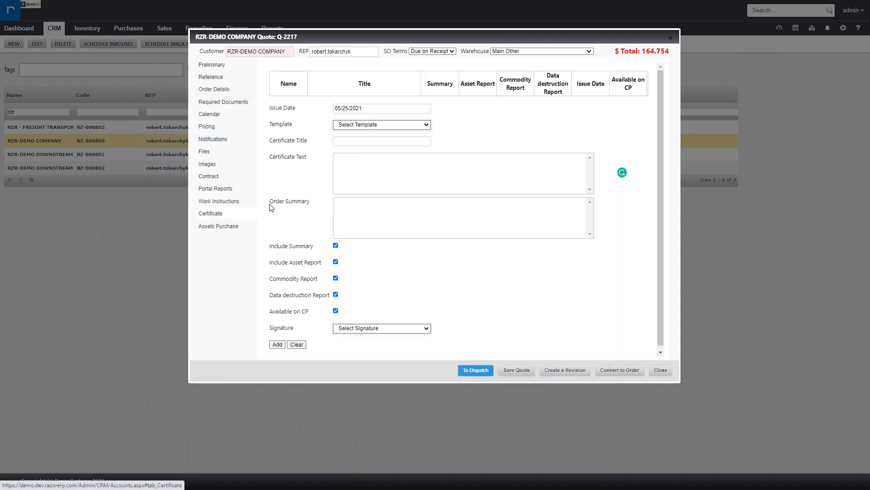
{"action": "left_click", "coordinate": [355, 127]}
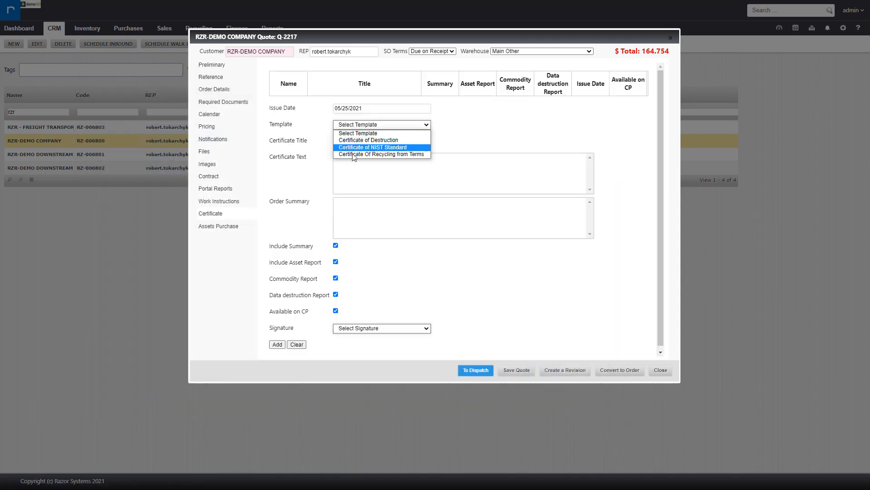
{"action": "left_click", "coordinate": [364, 142]}
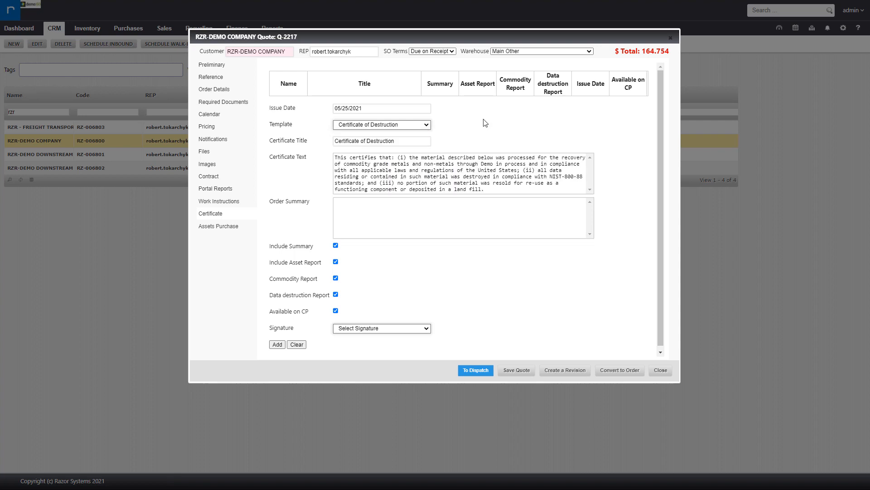
{"action": "left_click", "coordinate": [363, 125]}
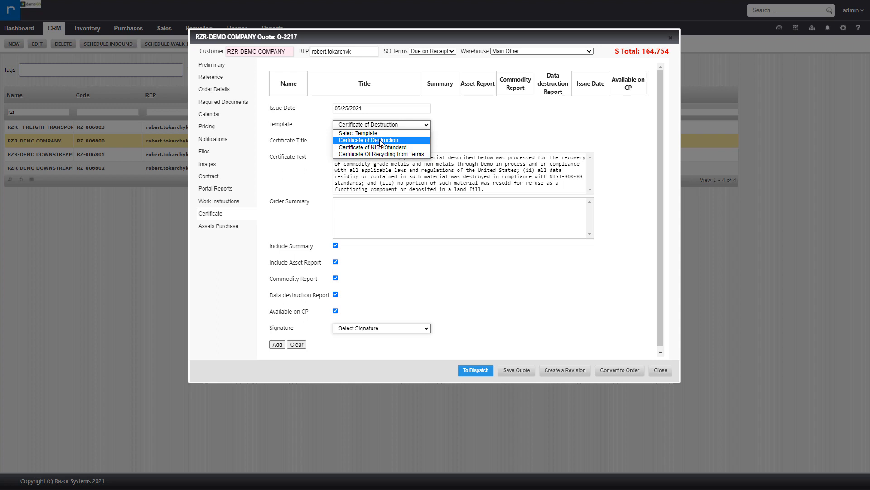
{"action": "left_click", "coordinate": [381, 142]}
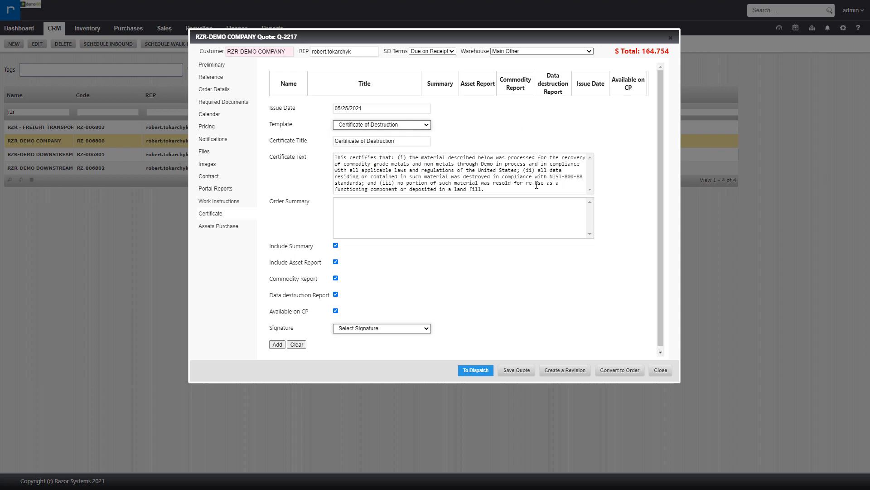
Pick Bills Signature and add the Certificate of Destruction with all report options to the quote.
{"action": "left_click_drag", "start_coordinate": [509, 190], "coordinate": [323, 160]}
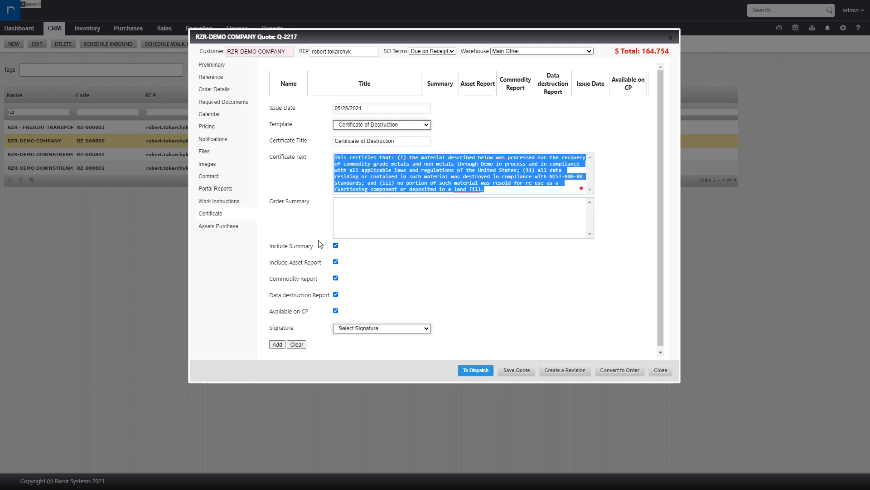
{"action": "left_click", "coordinate": [405, 197]}
{"action": "scroll", "coordinate": [413, 224], "scroll_direction": "down", "scroll_amount": 1}
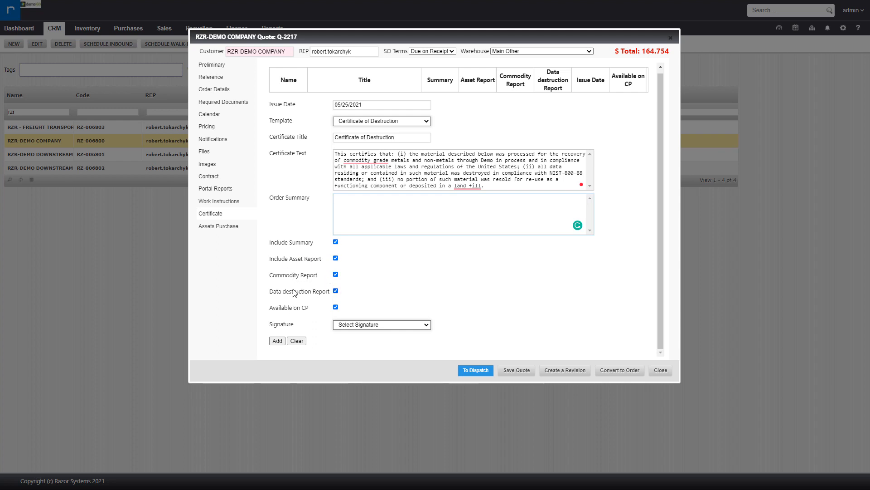
{"action": "left_click", "coordinate": [281, 294]}
{"action": "left_click", "coordinate": [336, 292]}
{"action": "left_click_drag", "start_coordinate": [283, 325], "coordinate": [293, 324]}
{"action": "left_click", "coordinate": [379, 324]}
{"action": "left_click", "coordinate": [364, 340]}
{"action": "left_click", "coordinate": [278, 340]}
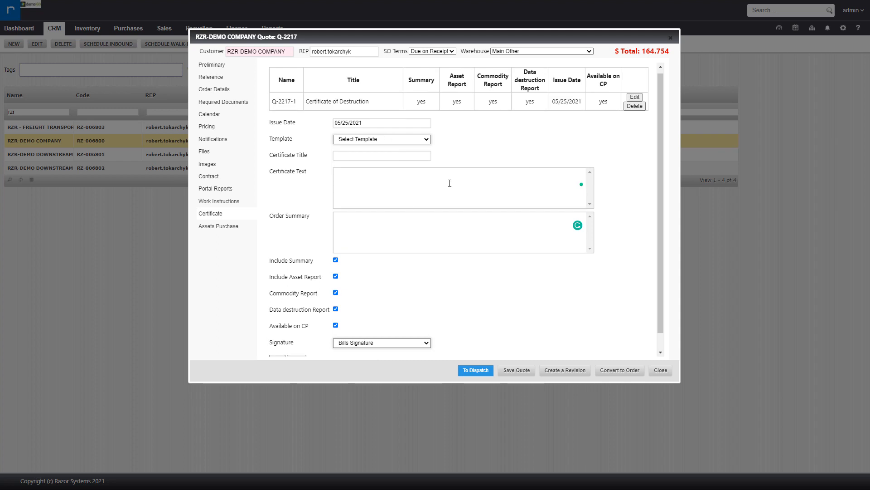
{"action": "left_click_drag", "start_coordinate": [277, 98], "coordinate": [605, 106]}
{"action": "left_click", "coordinate": [613, 143]}
Set the asset purchase order date to 05/25/2021 and the warranty to 30 Days.
{"action": "left_click", "coordinate": [224, 229]}
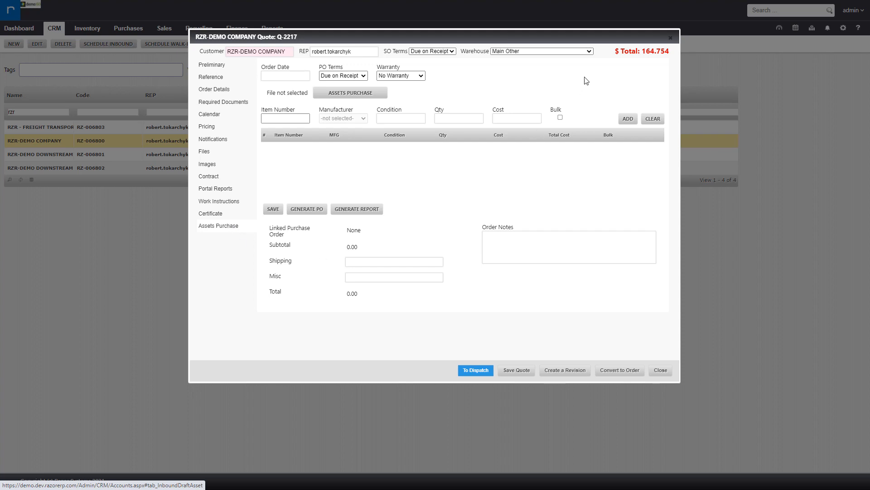
{"action": "left_click", "coordinate": [279, 74]}
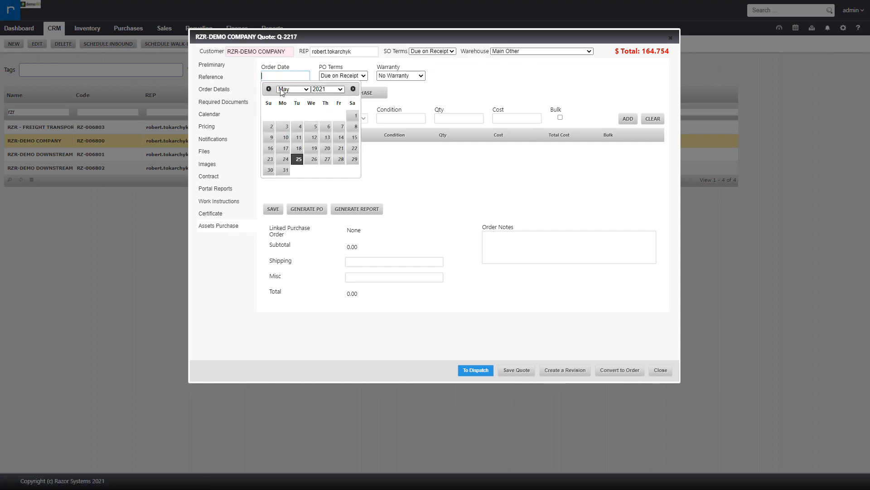
{"action": "left_click", "coordinate": [298, 160]}
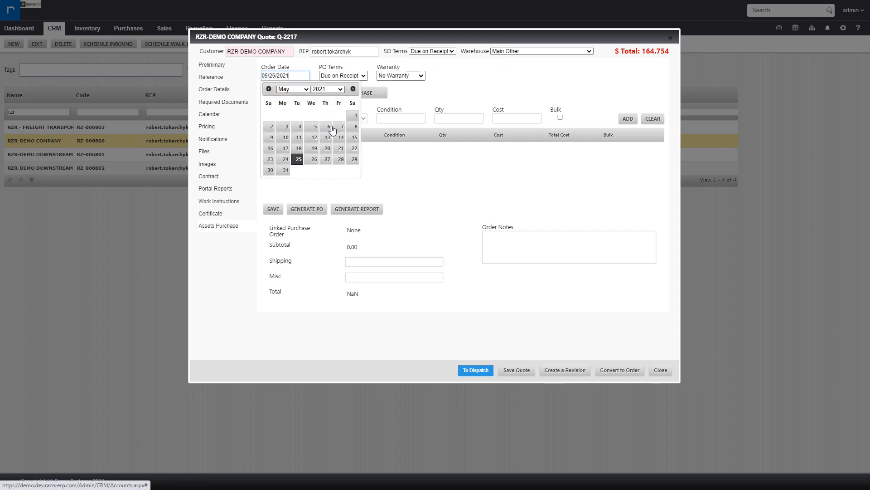
{"action": "left_click", "coordinate": [400, 75]}
{"action": "left_click", "coordinate": [397, 99]}
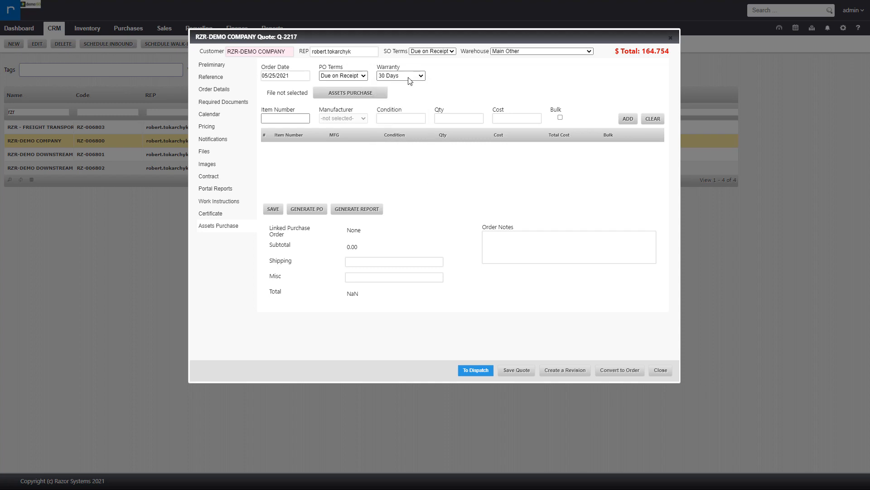
Add an asset purchase line for item 1908FPT from DELL, condition NEW, quantity 50, at a cost of $25.00.
{"action": "left_click", "coordinate": [277, 118]}
{"action": "type", "text": "19"}
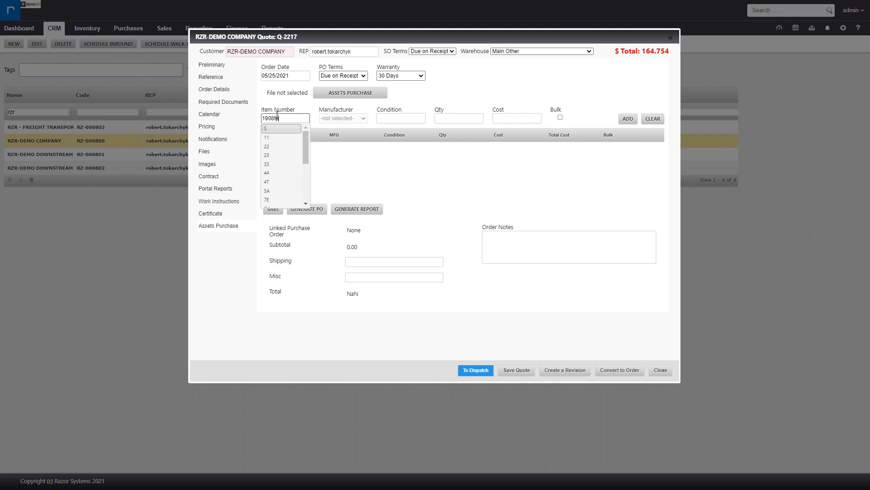
{"action": "type", "text": "08fpt"}
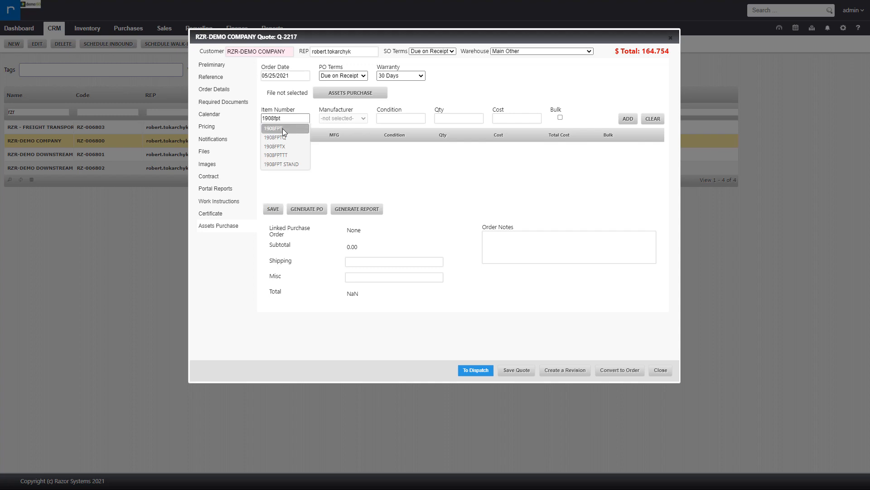
{"action": "left_click", "coordinate": [282, 129]}
{"action": "left_click", "coordinate": [394, 118]}
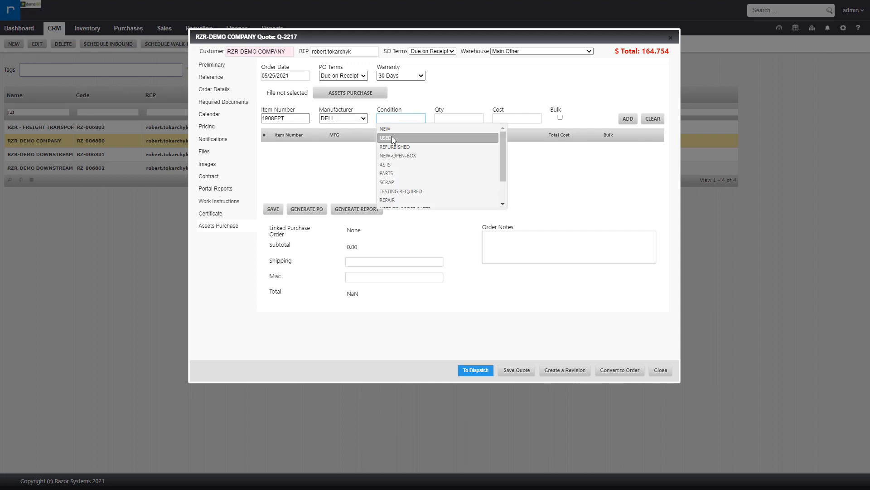
{"action": "left_click", "coordinate": [391, 137]}
{"action": "left_click", "coordinate": [454, 120]}
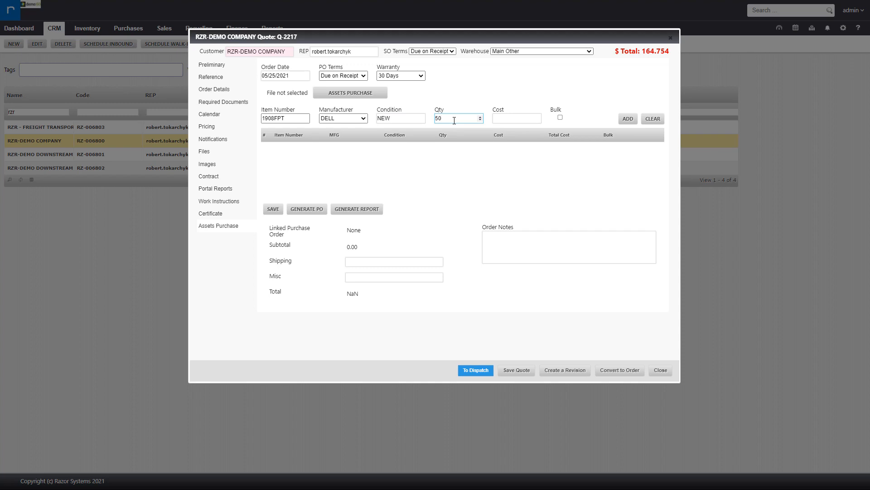
{"action": "left_click", "coordinate": [526, 119]}
{"action": "left_click", "coordinate": [612, 93]}
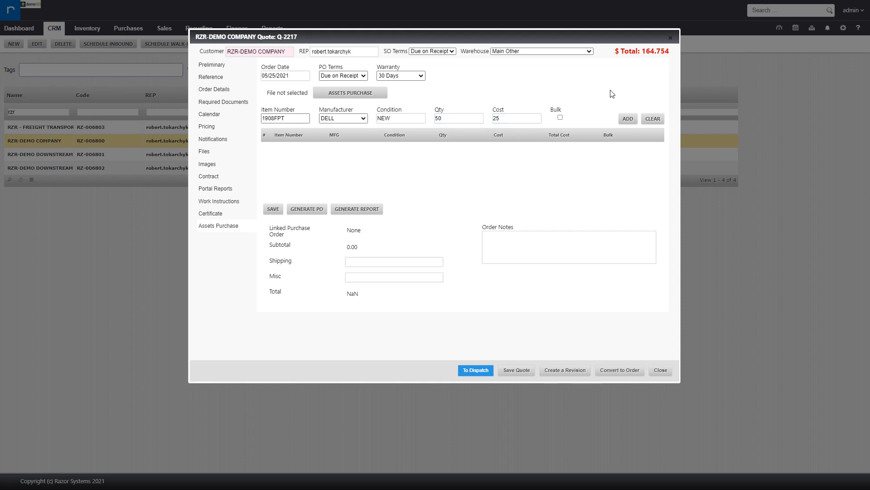
{"action": "left_click", "coordinate": [626, 120]}
Save the asset purchase list and generate the purchase order report for it.
{"action": "left_click", "coordinate": [270, 210]}
{"action": "triple_click", "coordinate": [352, 230]}
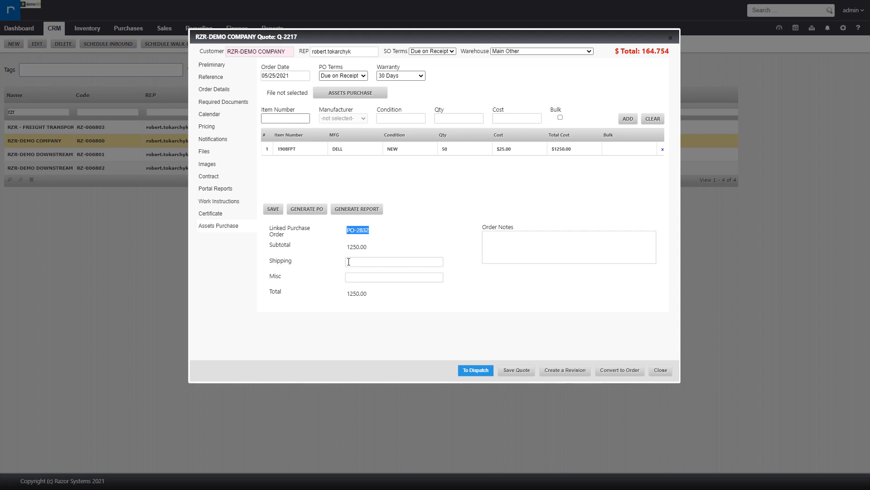
{"action": "left_click", "coordinate": [418, 245]}
{"action": "left_click", "coordinate": [357, 209]}
Examine the generated purchase order PDF, including its PO number, and close its window.
{"action": "left_click_drag", "start_coordinate": [0, 43], "coordinate": [266, 43]}
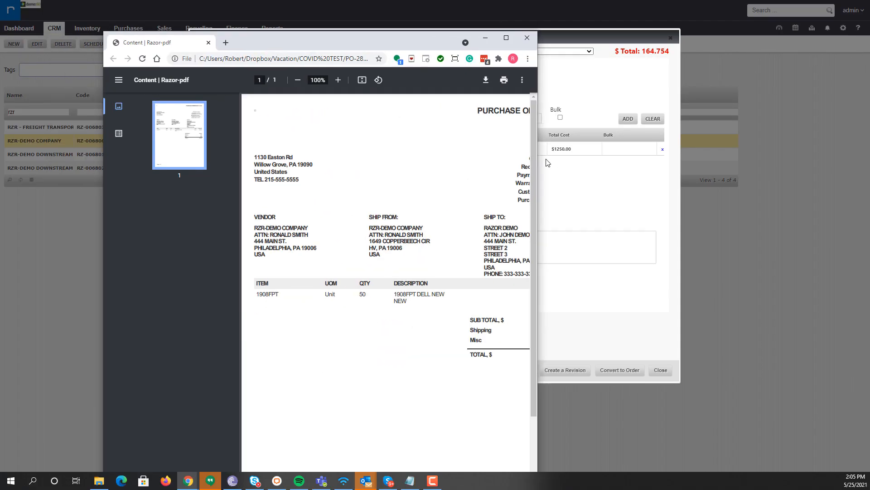
{"action": "left_click_drag", "start_coordinate": [538, 160], "coordinate": [767, 154]}
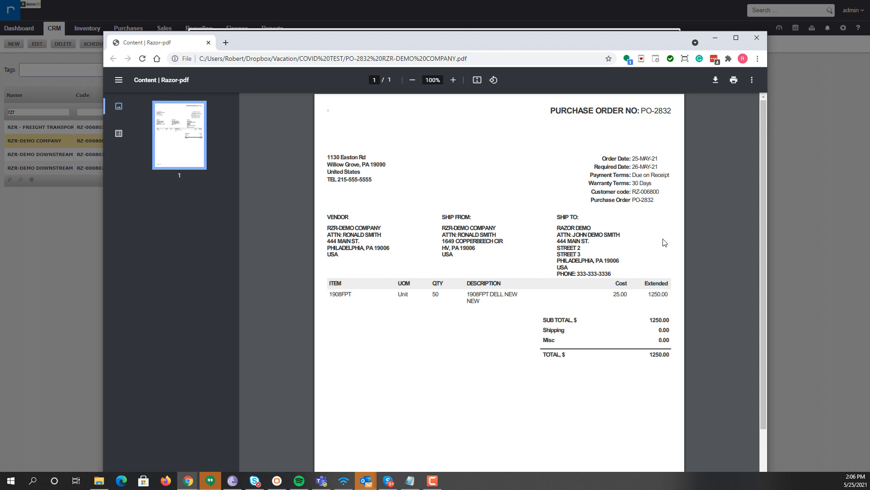
{"action": "left_click_drag", "start_coordinate": [678, 111], "coordinate": [618, 111]}
{"action": "left_click", "coordinate": [680, 109]}
{"action": "left_click_drag", "start_coordinate": [641, 112], "coordinate": [683, 113]}
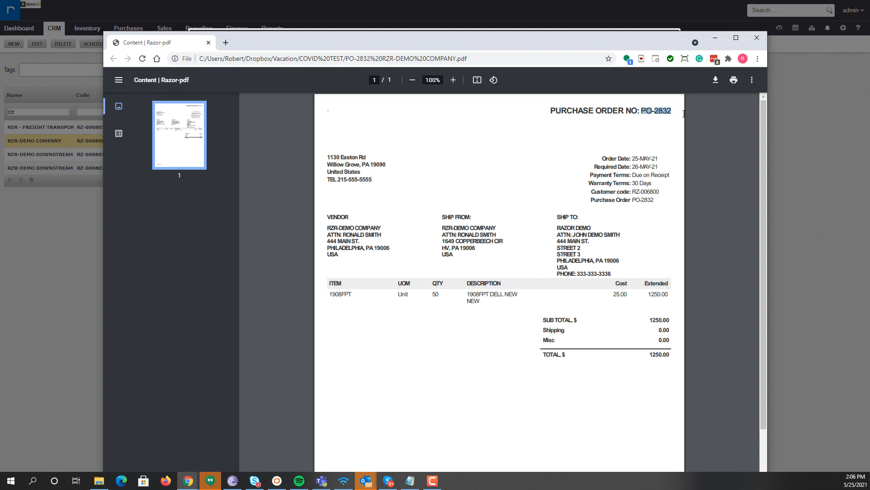
{"action": "left_click", "coordinate": [757, 37]}
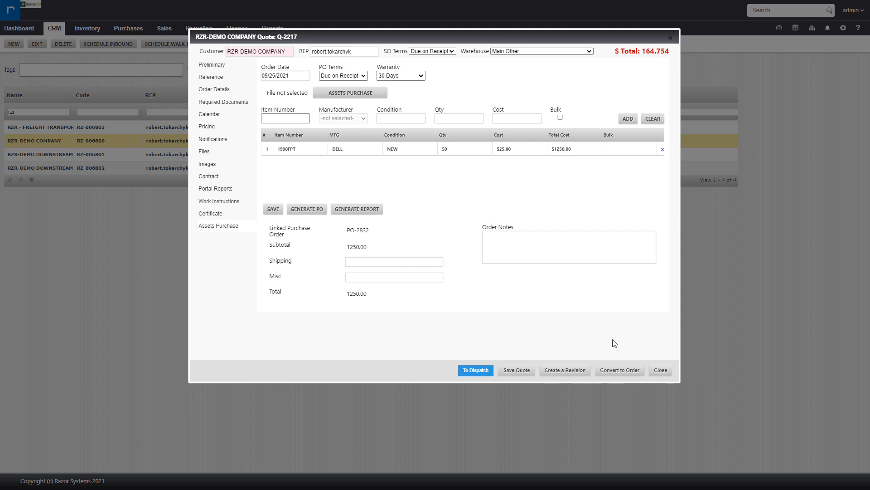
Convert the quote into an order and save the new order.
{"action": "left_click", "coordinate": [628, 375]}
{"action": "left_click_drag", "start_coordinate": [712, 28], "coordinate": [648, 17]}
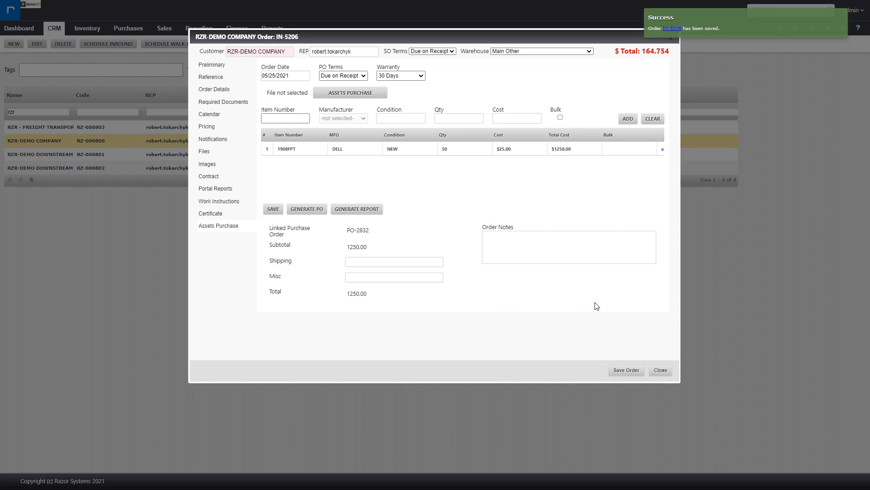
{"action": "left_click", "coordinate": [838, 17]}
{"action": "left_click", "coordinate": [623, 368]}
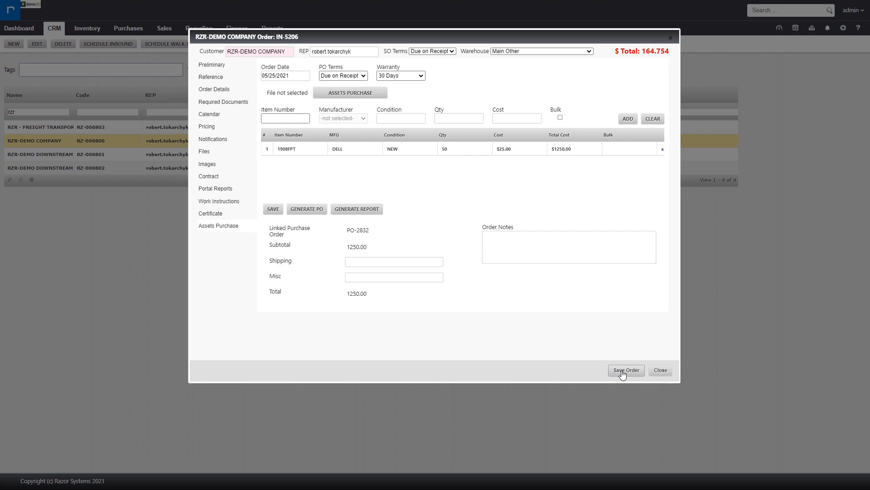